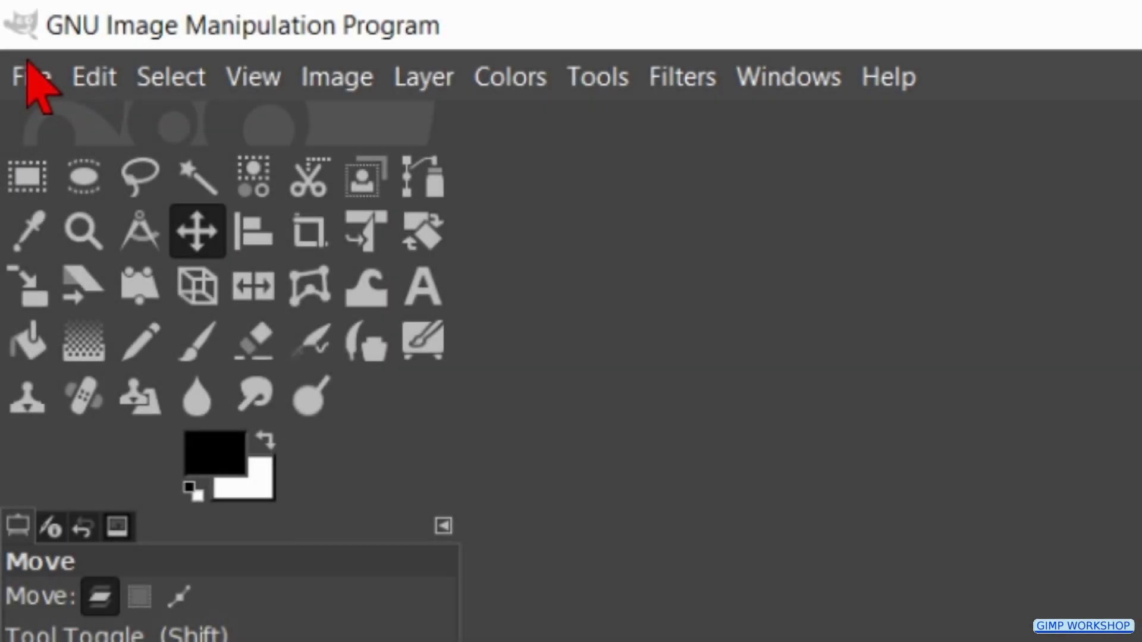
Open the image 01 models.jpg from the folder tu 107 Blur background with gradient tool
{"action": "left_click", "coordinate": [29, 74]}
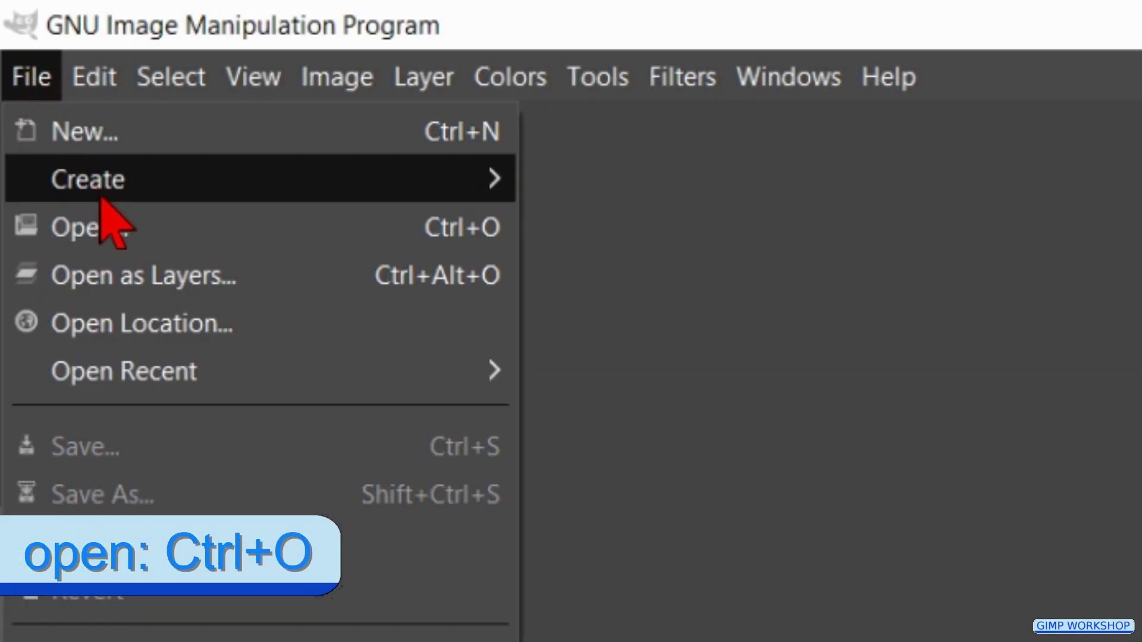
{"action": "left_click", "coordinate": [124, 229]}
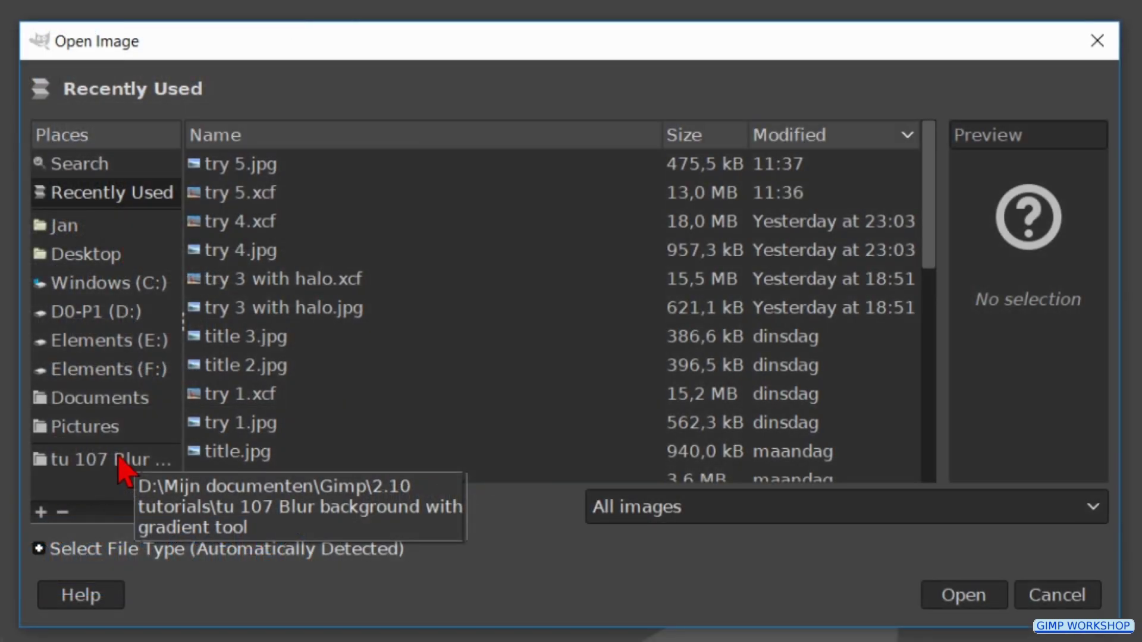
{"action": "left_click", "coordinate": [119, 461]}
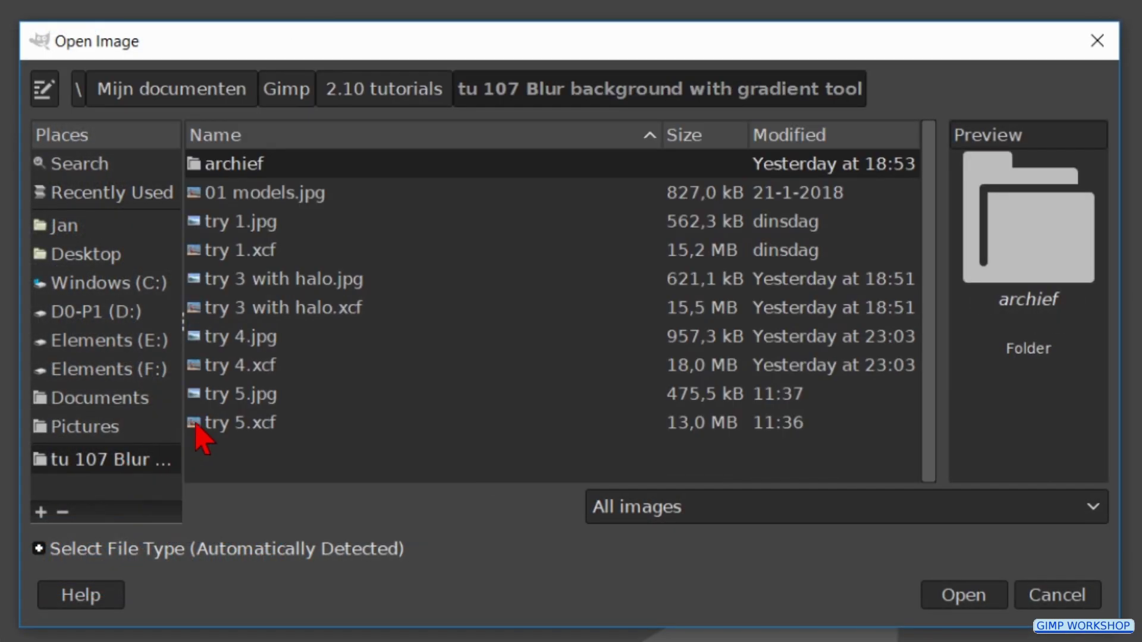
{"action": "left_click", "coordinate": [275, 203]}
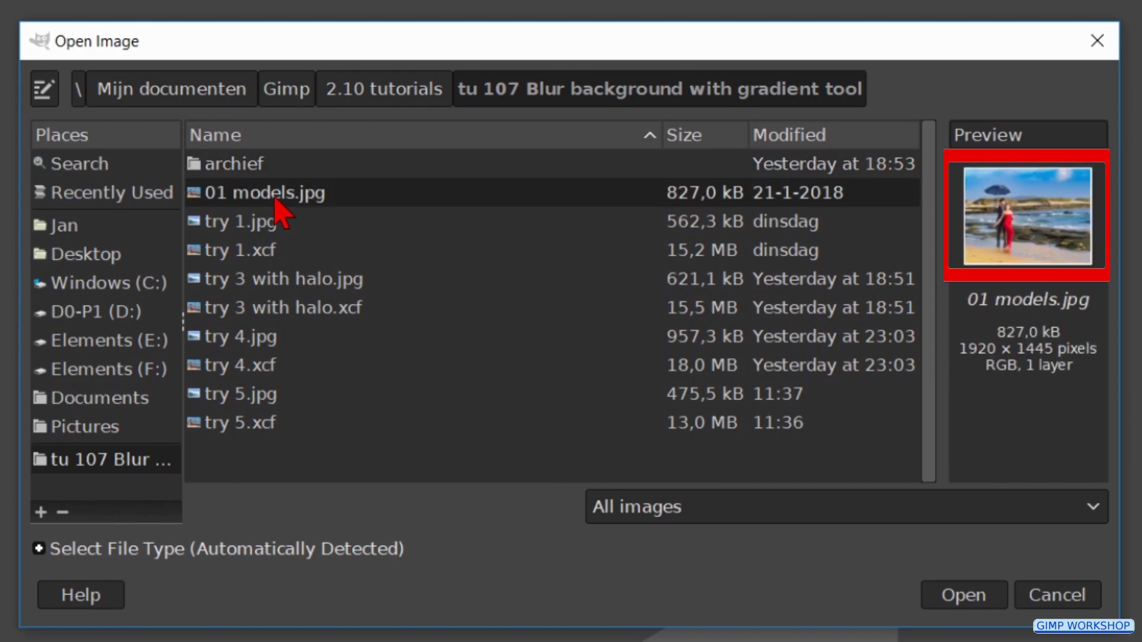
{"action": "double_click", "coordinate": [276, 202]}
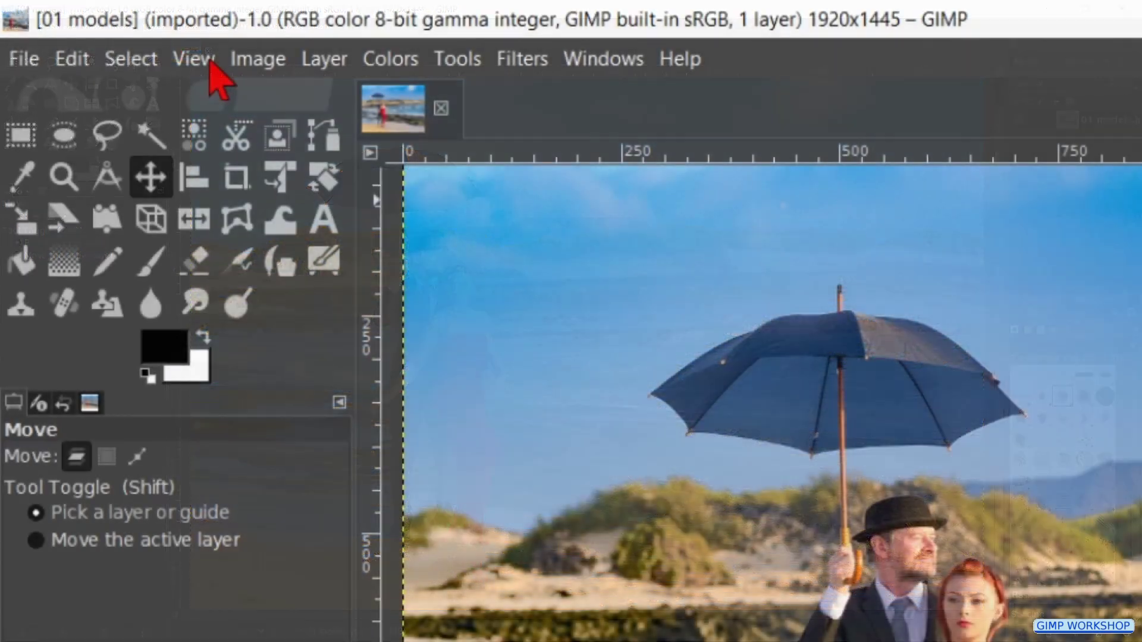
Add an alpha channel to the photo layer and duplicate the layer
{"action": "left_click", "coordinate": [95, 28]}
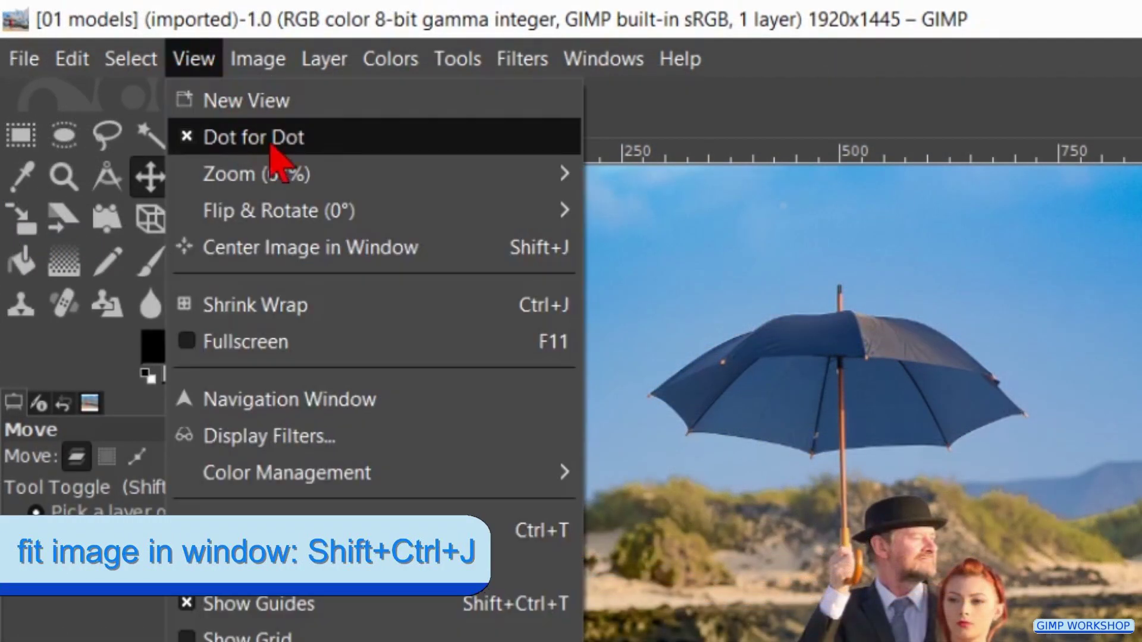
{"action": "mouse_move", "coordinate": [462, 179]}
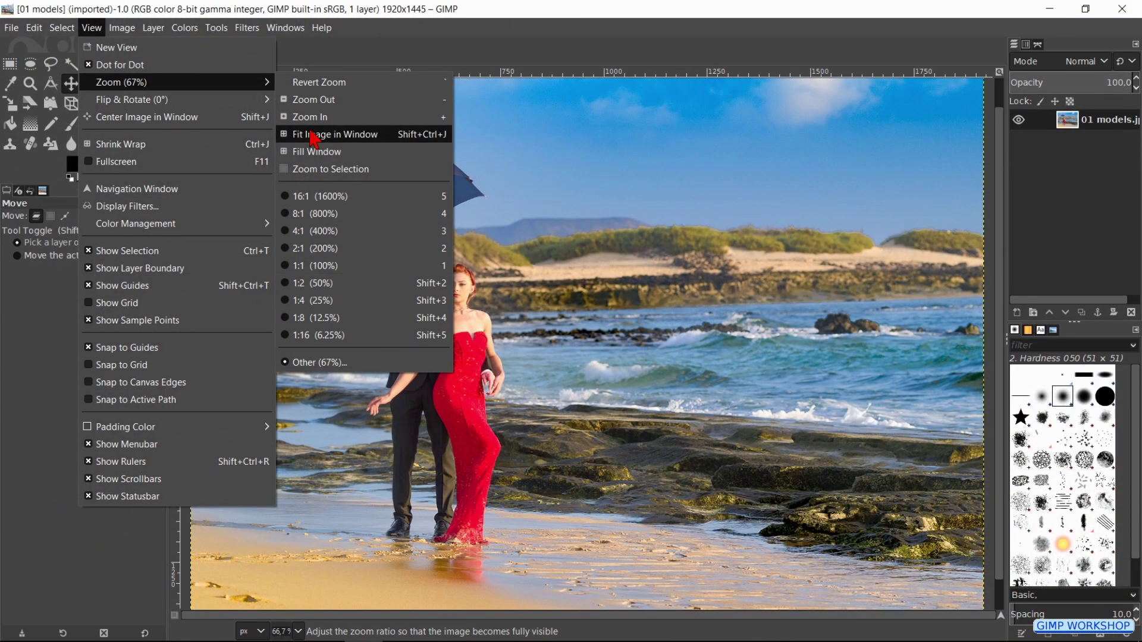
{"action": "left_click", "coordinate": [313, 137]}
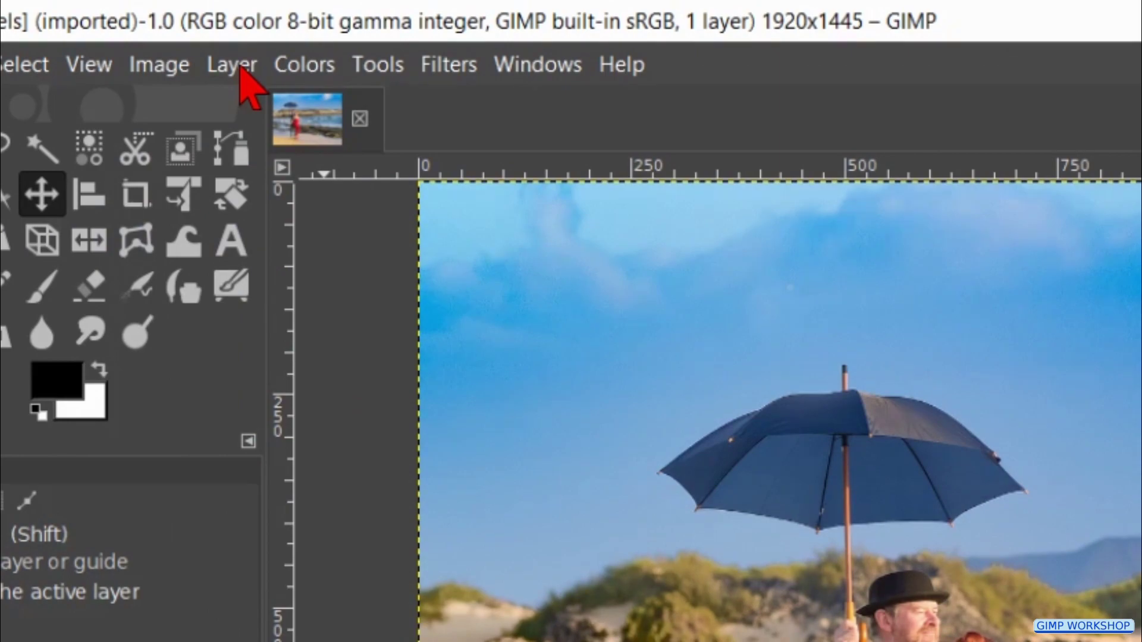
{"action": "left_click", "coordinate": [240, 67]}
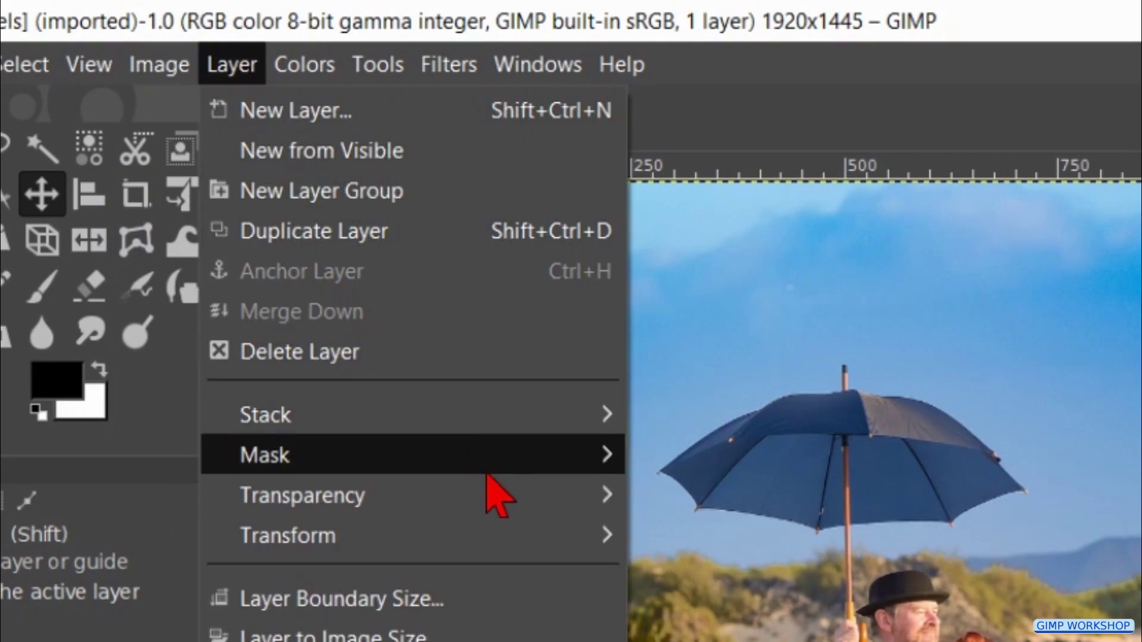
{"action": "mouse_move", "coordinate": [492, 502]}
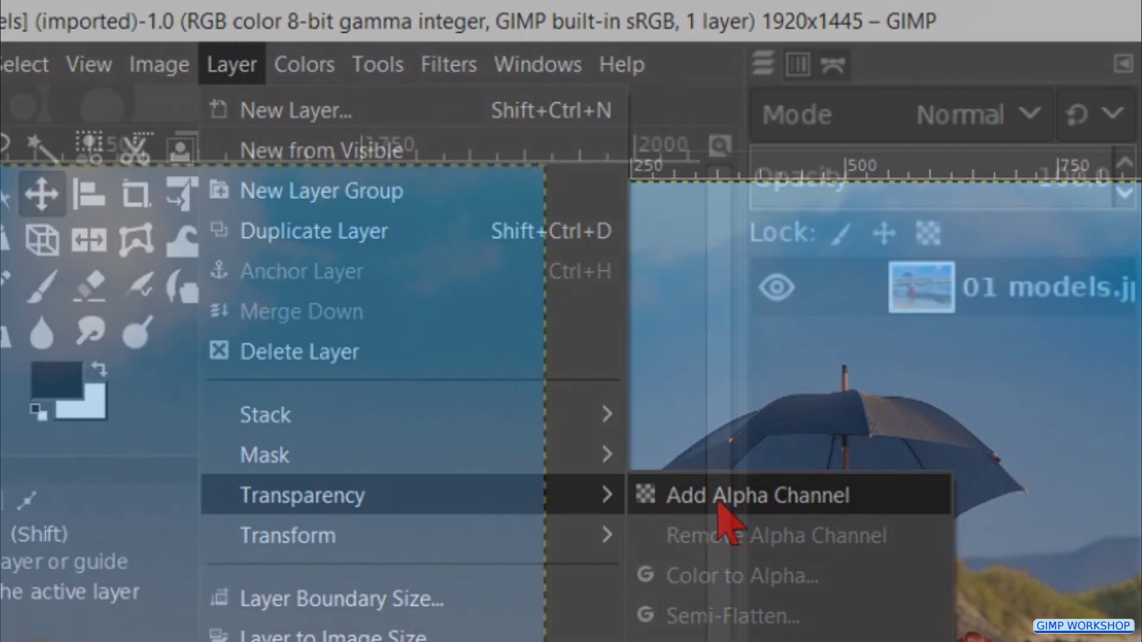
{"action": "left_click", "coordinate": [719, 499]}
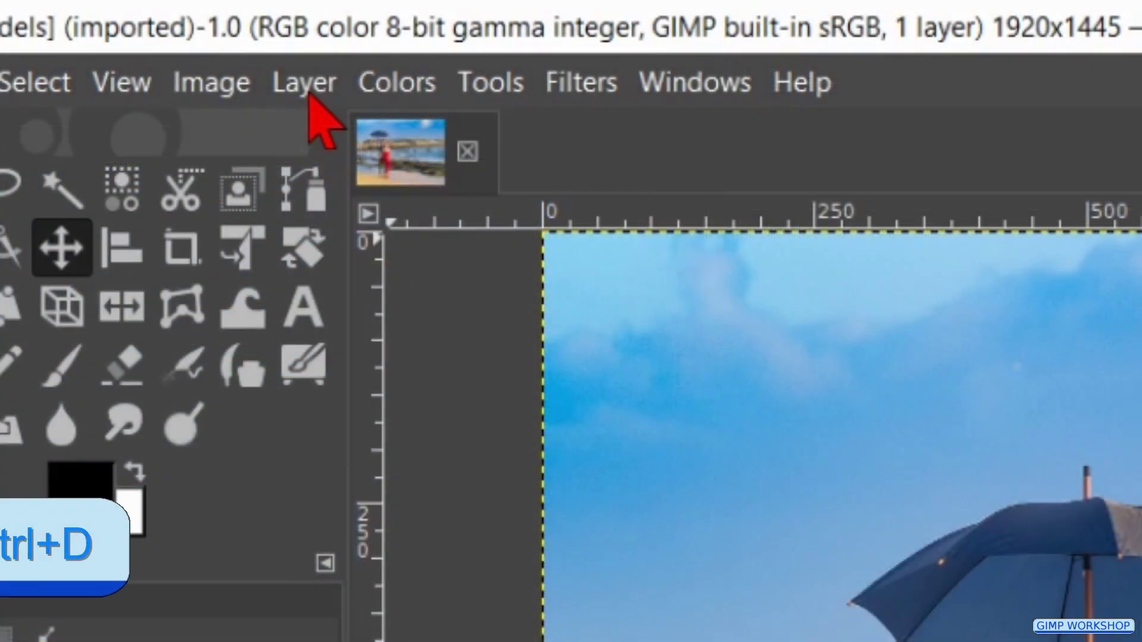
{"action": "left_click", "coordinate": [304, 83]}
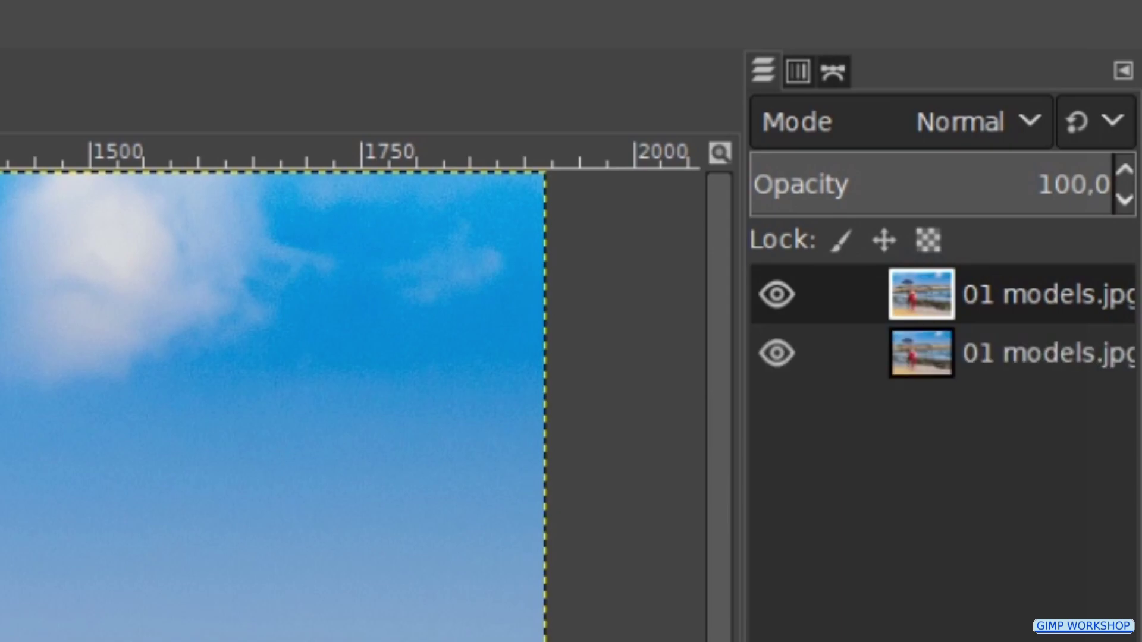
Rename the lower layer as sharp and the upper copy as blur
{"action": "double_click", "coordinate": [1012, 355]}
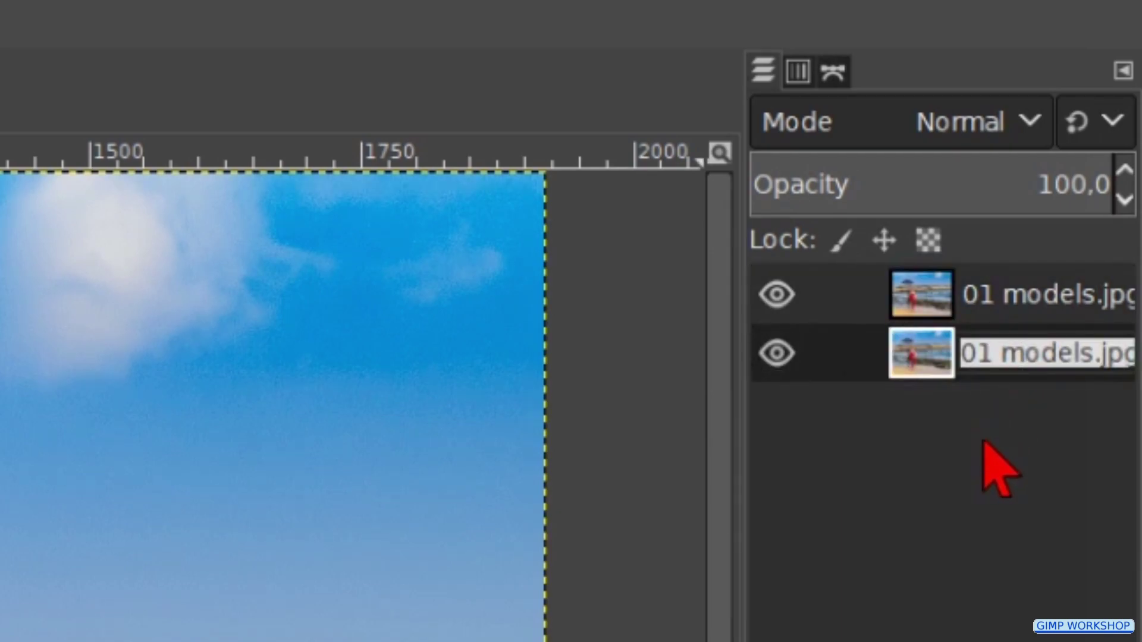
{"action": "type", "text": "sharp"}
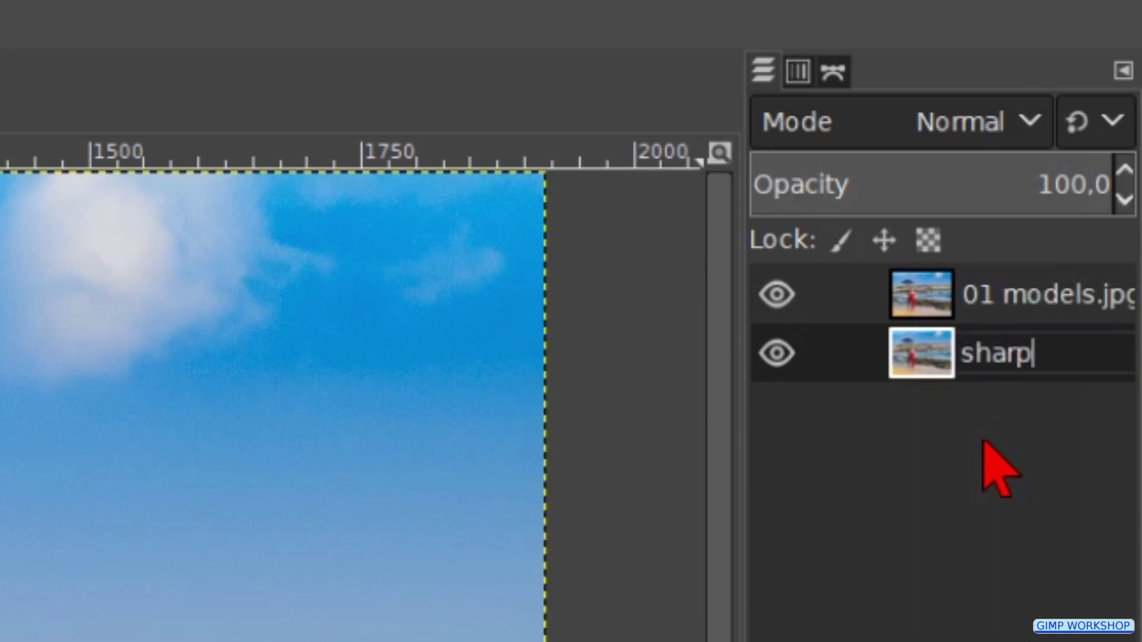
{"action": "key", "text": "Return"}
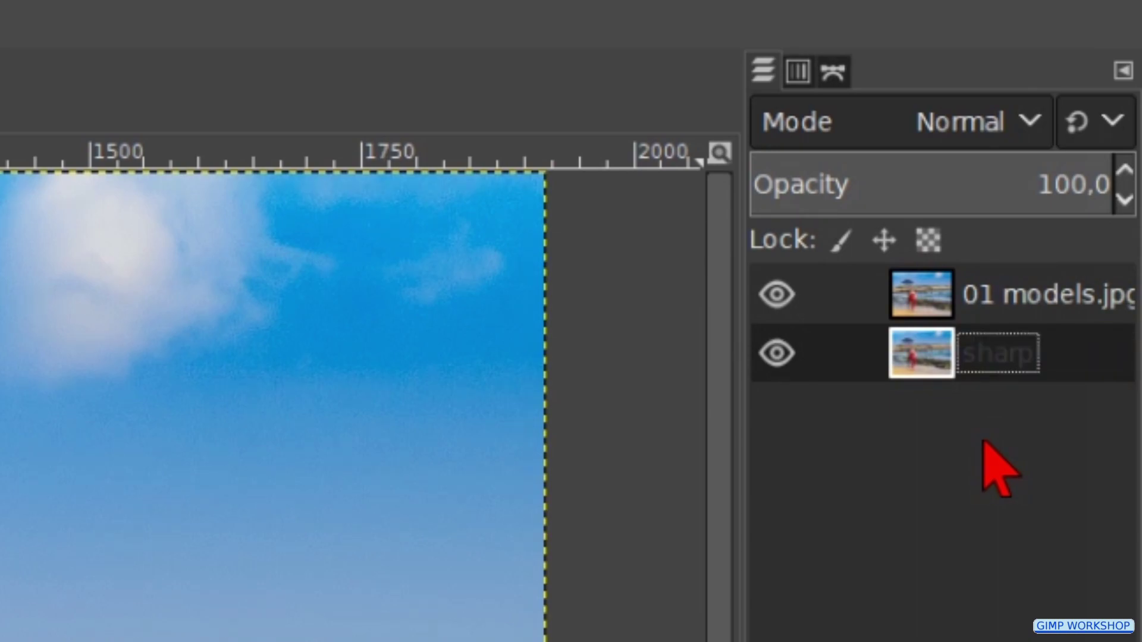
{"action": "key", "text": "Up"}
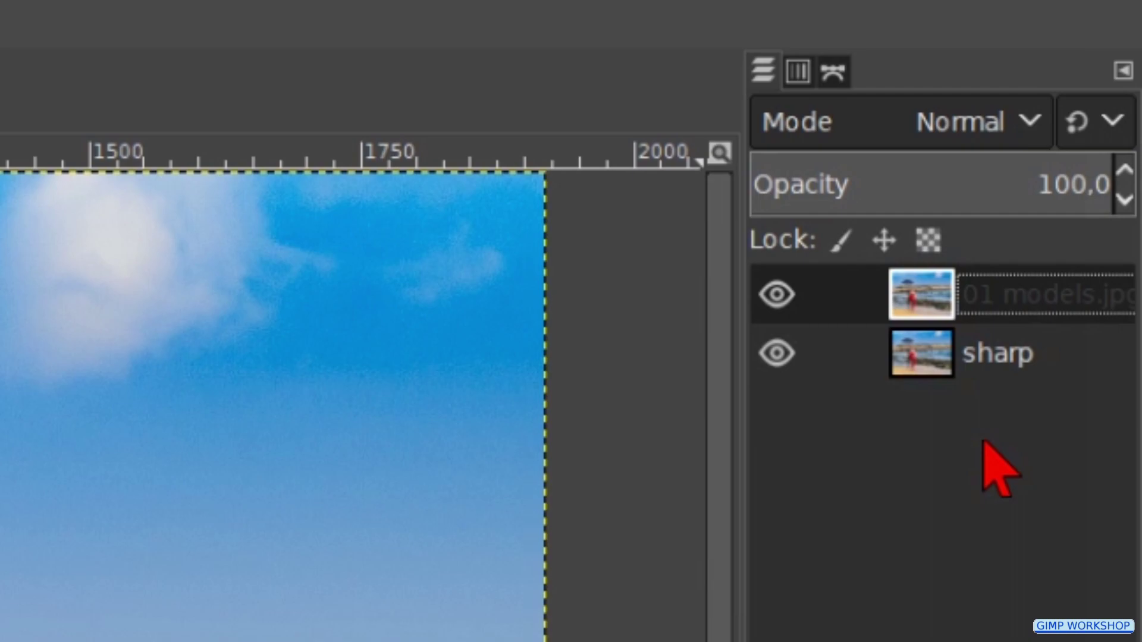
{"action": "key", "text": "Return"}
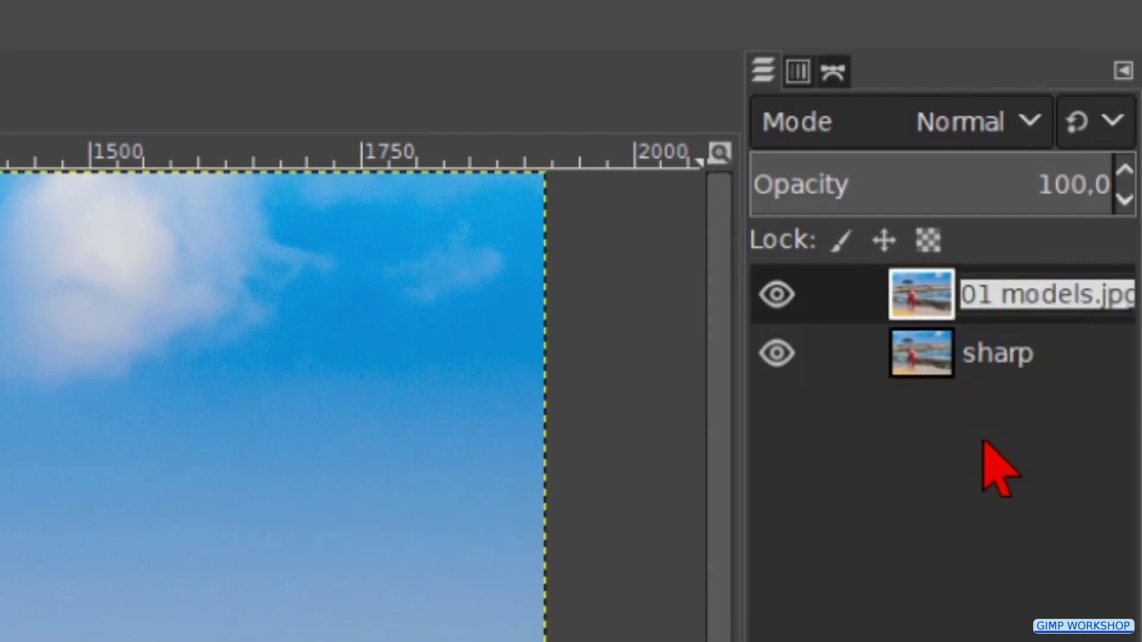
{"action": "type", "text": "blur"}
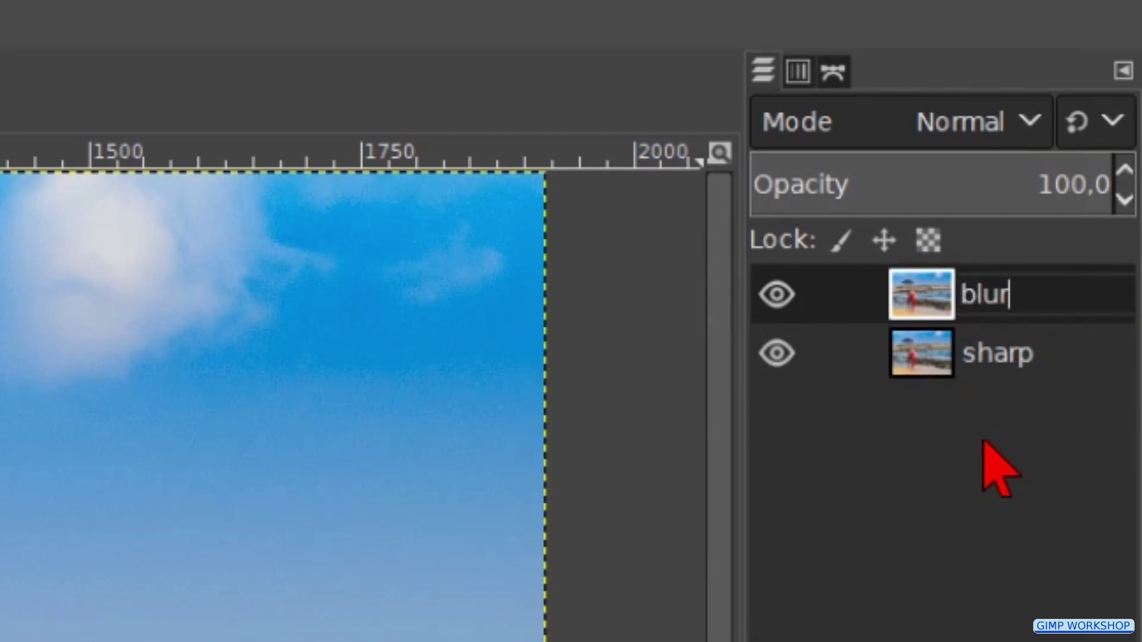
{"action": "key", "text": "Return"}
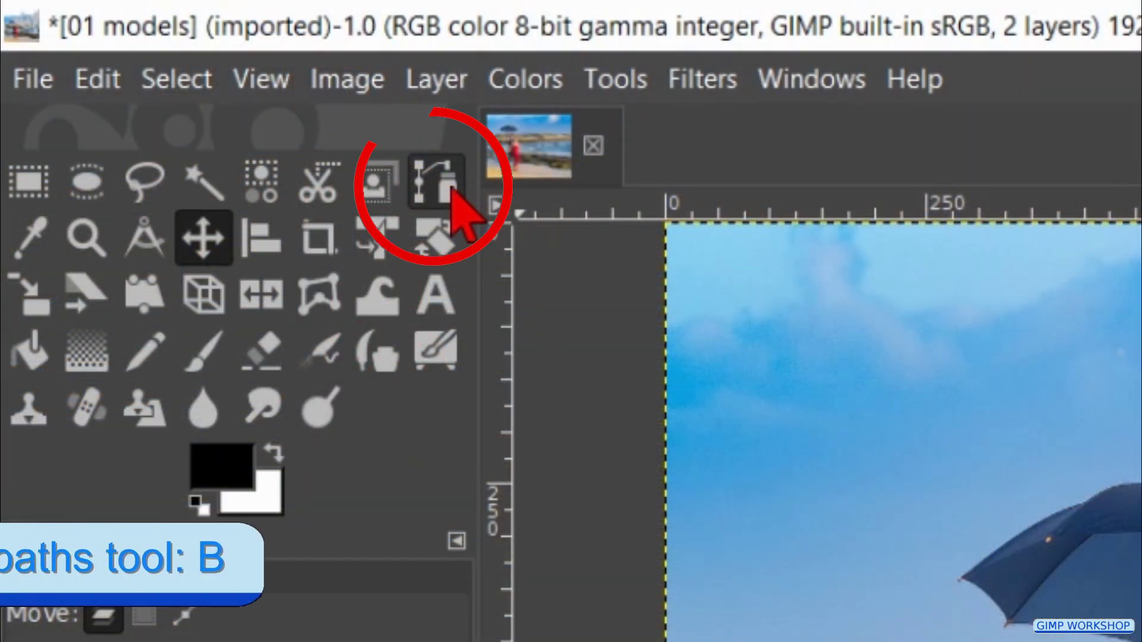
Trace the couple and the umbrella with the Paths tool and convert the path to a selection
{"action": "left_click", "coordinate": [452, 190]}
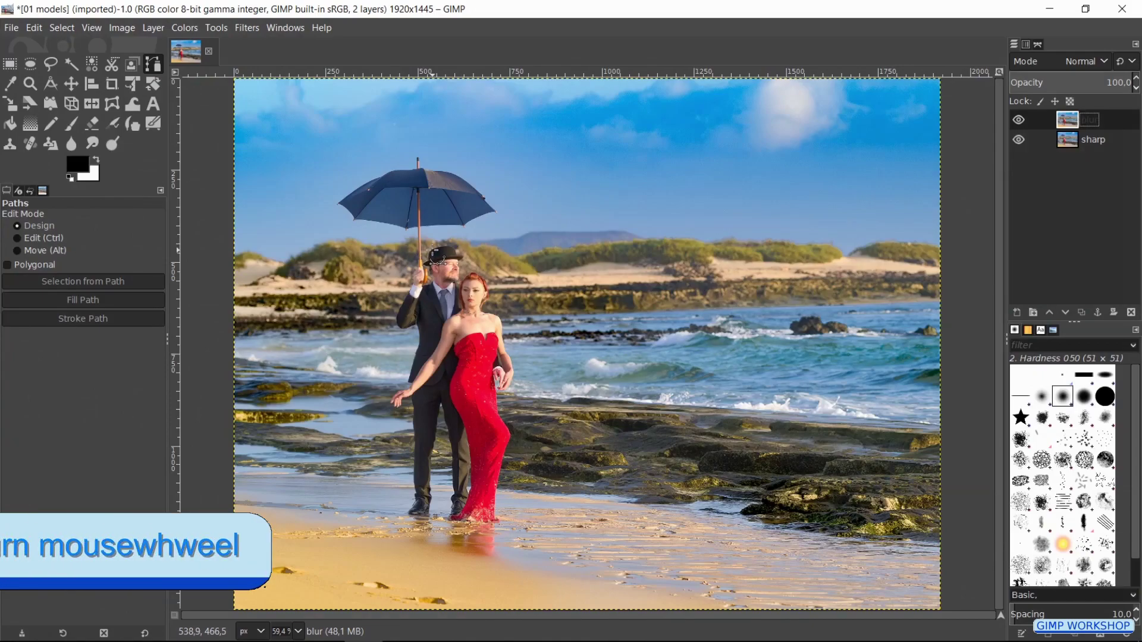
{"action": "scroll", "coordinate": [436, 257], "scroll_direction": "up", "scroll_amount": 1, "text": "ctrl"}
{"action": "scroll", "coordinate": [436, 257], "scroll_direction": "up", "scroll_amount": 3, "text": "ctrl"}
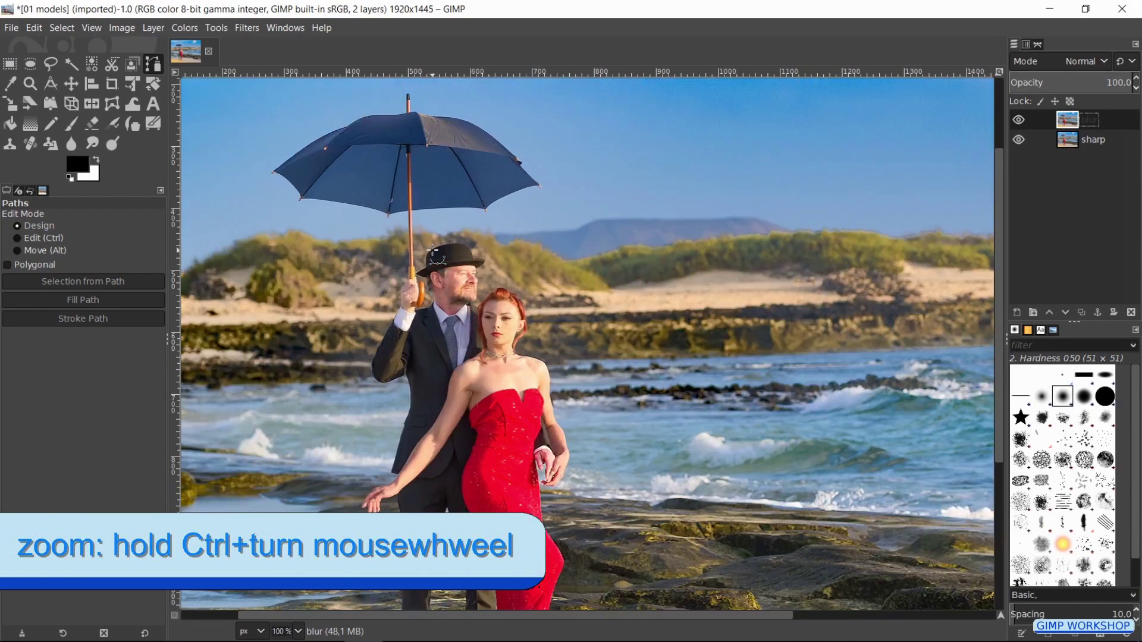
{"action": "scroll", "coordinate": [436, 257], "scroll_direction": "up", "scroll_amount": 2, "text": "ctrl"}
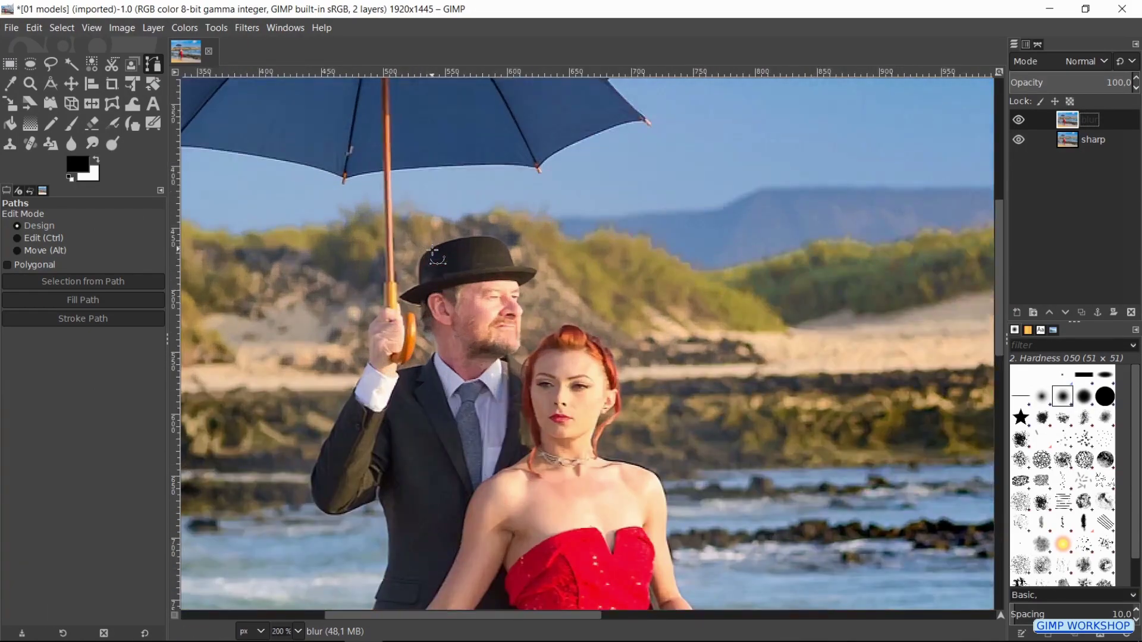
{"action": "scroll", "coordinate": [436, 257], "scroll_direction": "up", "scroll_amount": 2, "text": "ctrl"}
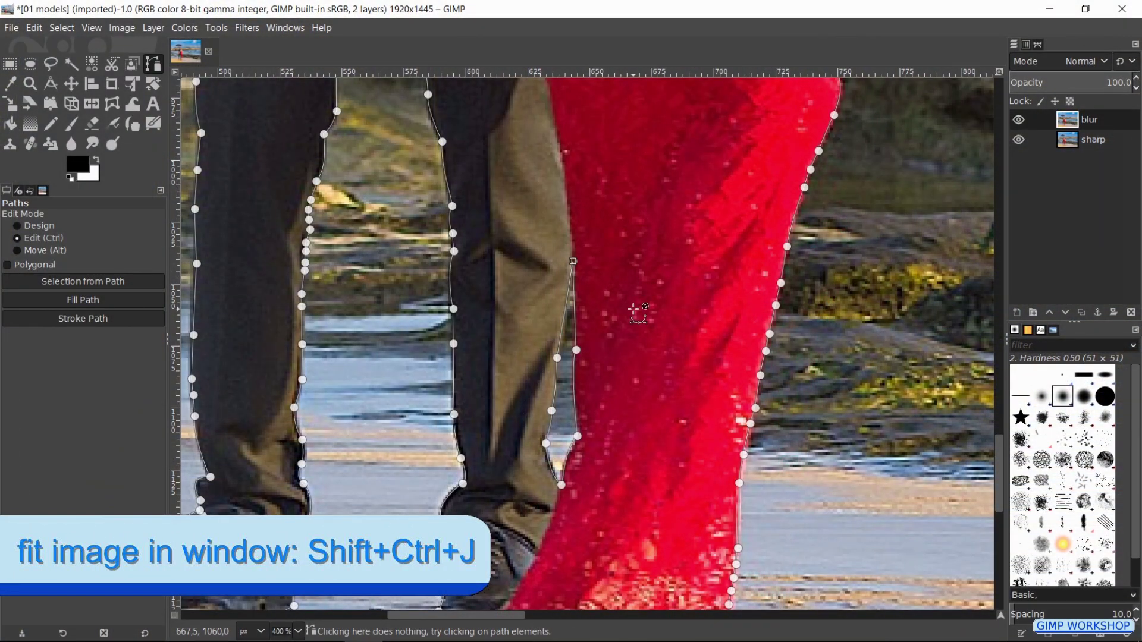
{"action": "key", "text": "shift+ctrl+j"}
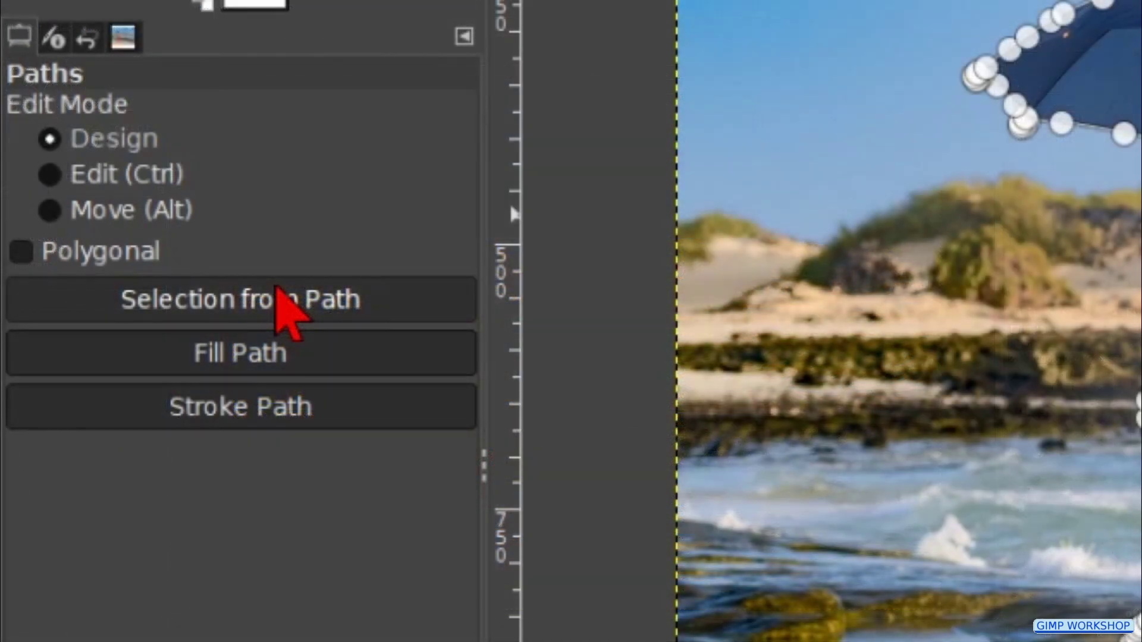
{"action": "left_click", "coordinate": [276, 287]}
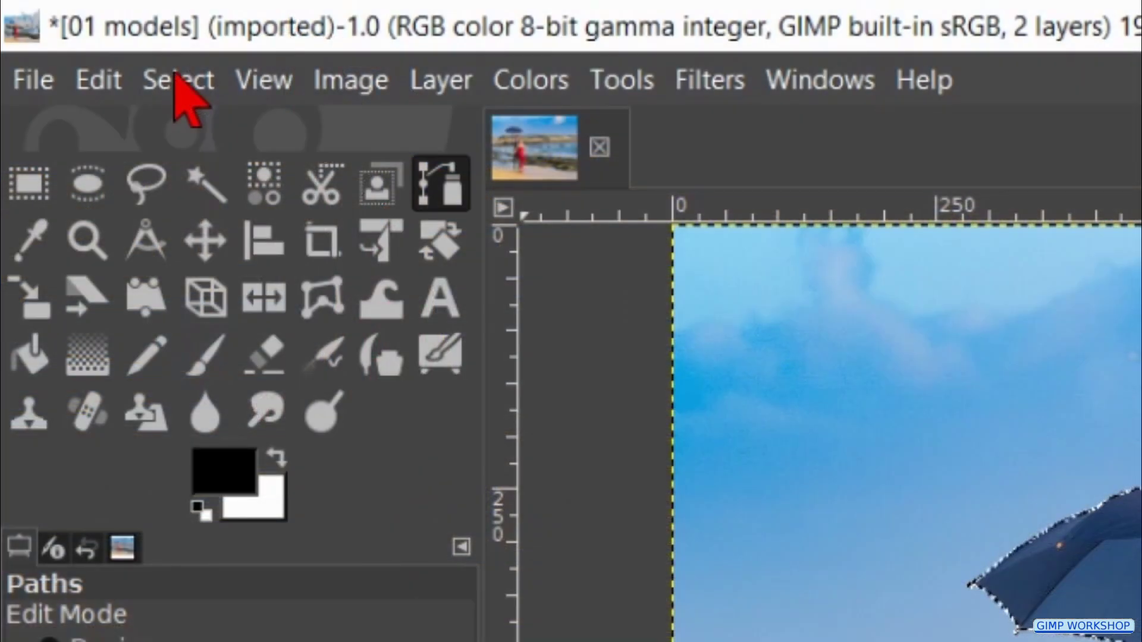
Feather the selection of the couple and umbrella by 5 px
{"action": "left_click", "coordinate": [179, 79]}
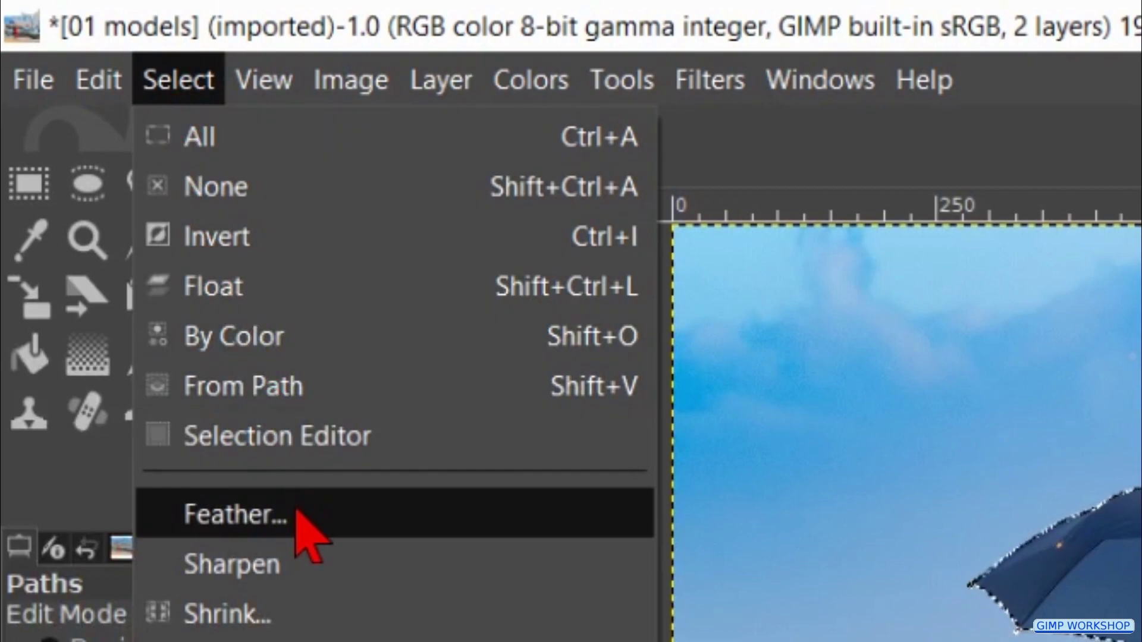
{"action": "left_click", "coordinate": [297, 512]}
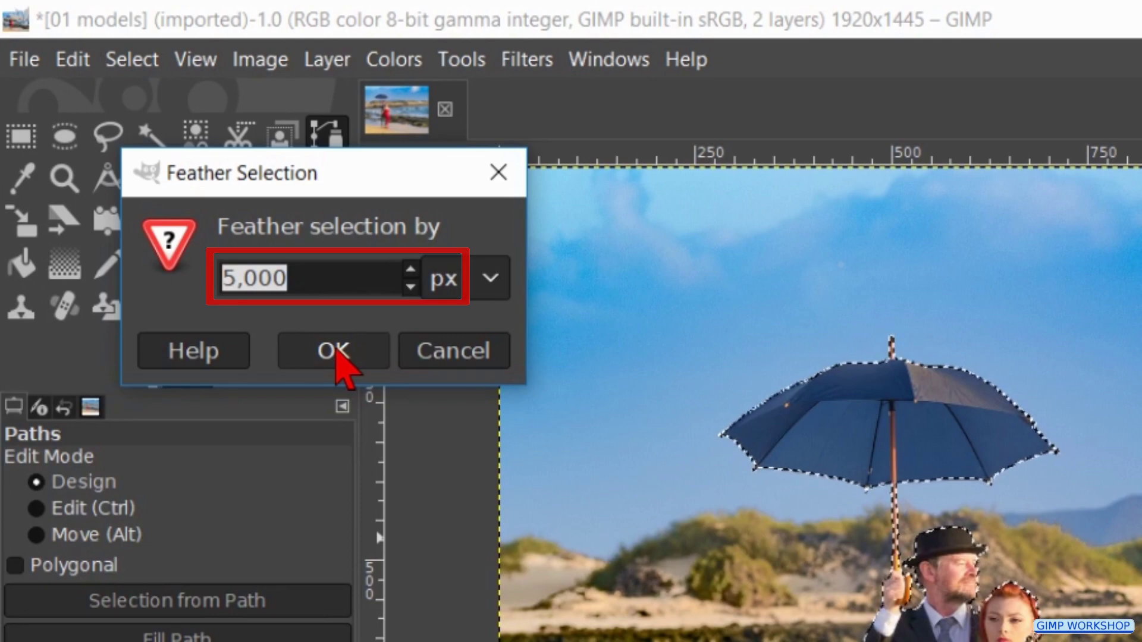
{"action": "left_click", "coordinate": [336, 354]}
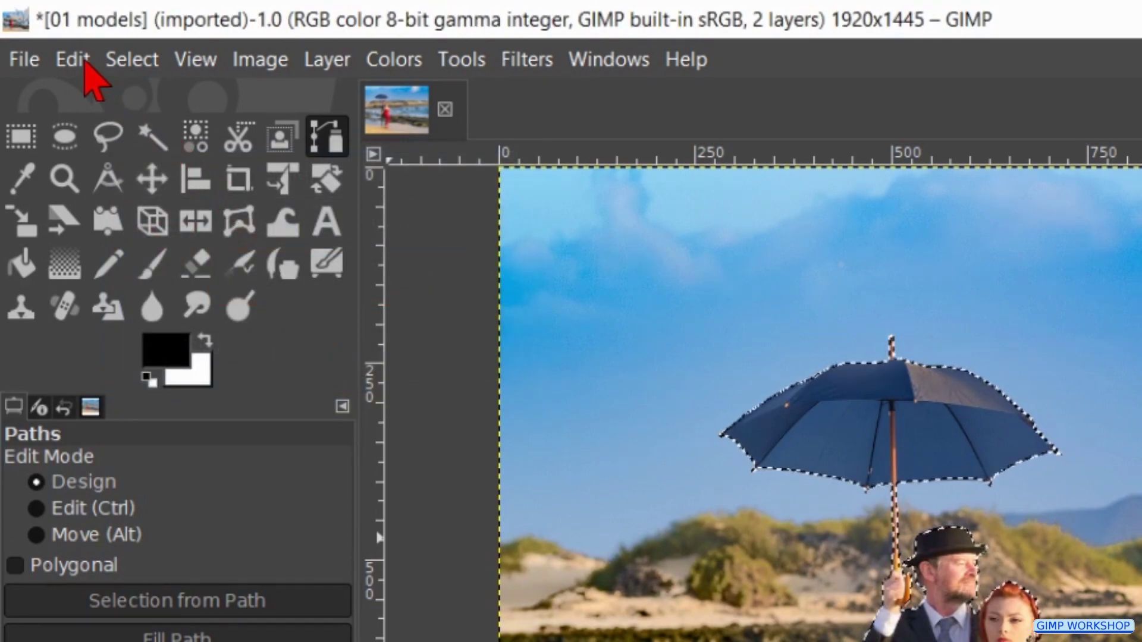
Copy the selected couple and umbrella into a new layer and clear the selection
{"action": "left_click", "coordinate": [85, 60]}
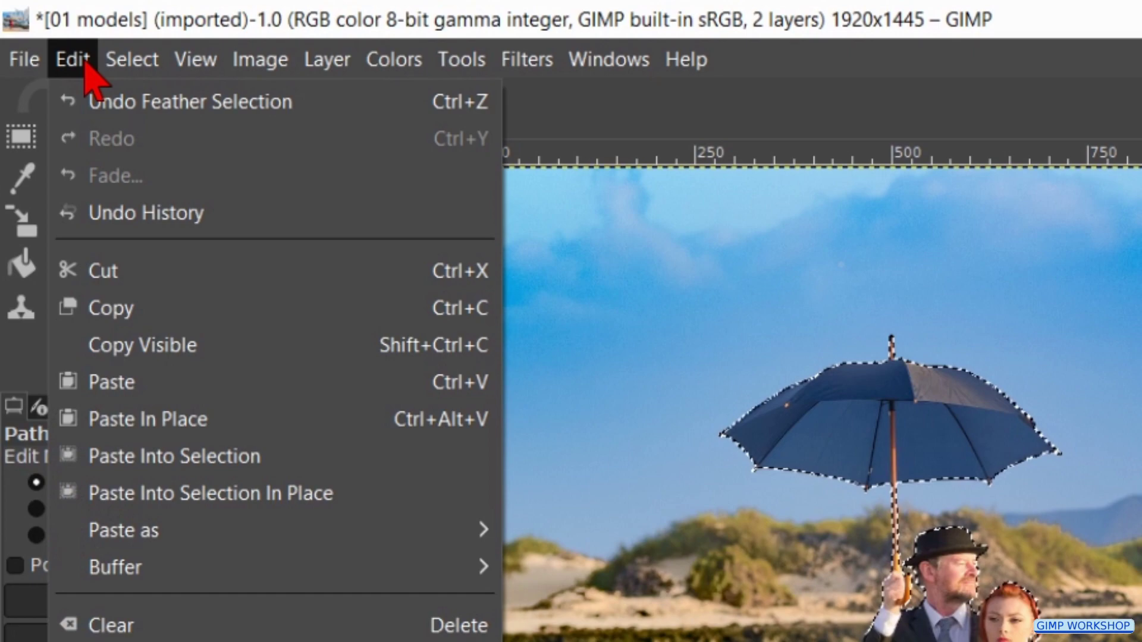
{"action": "left_click", "coordinate": [122, 312]}
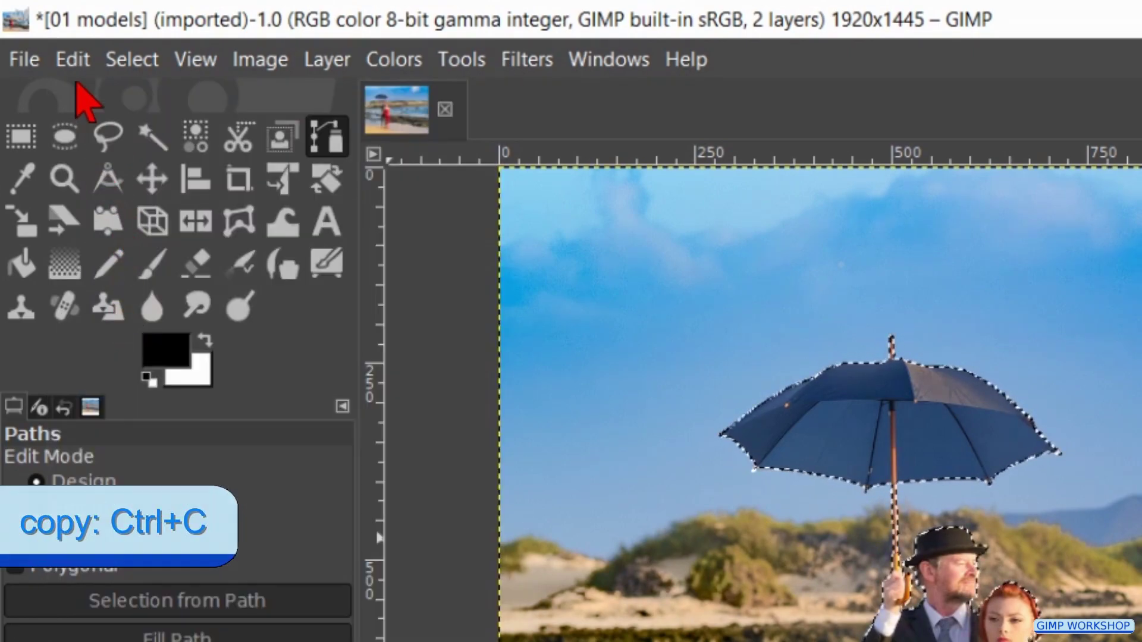
{"action": "left_click", "coordinate": [72, 59]}
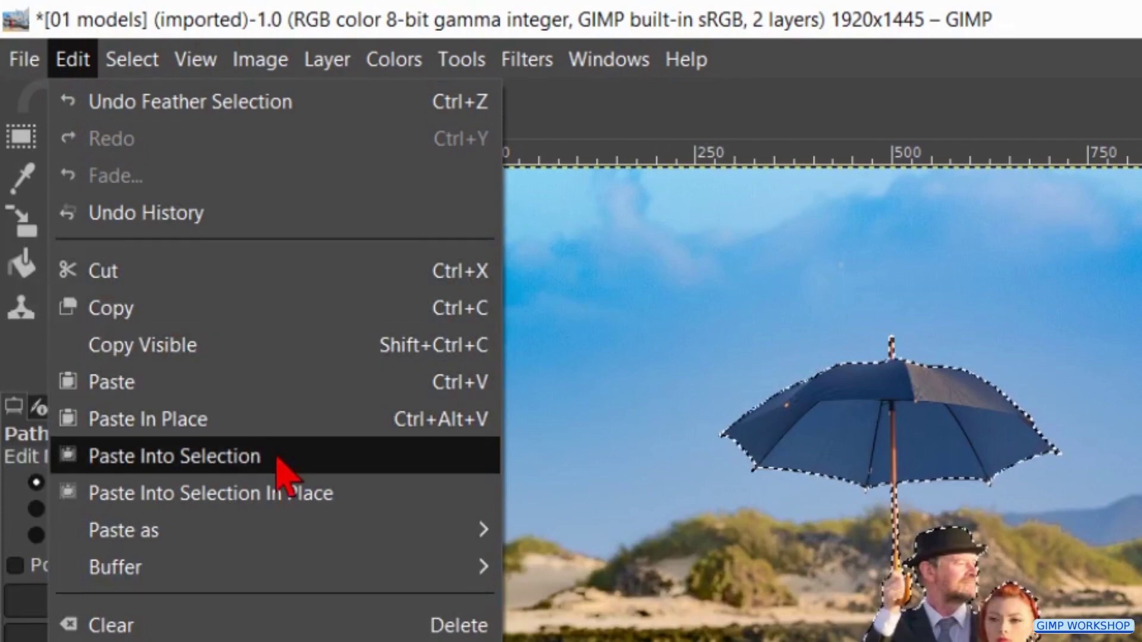
{"action": "mouse_move", "coordinate": [408, 539]}
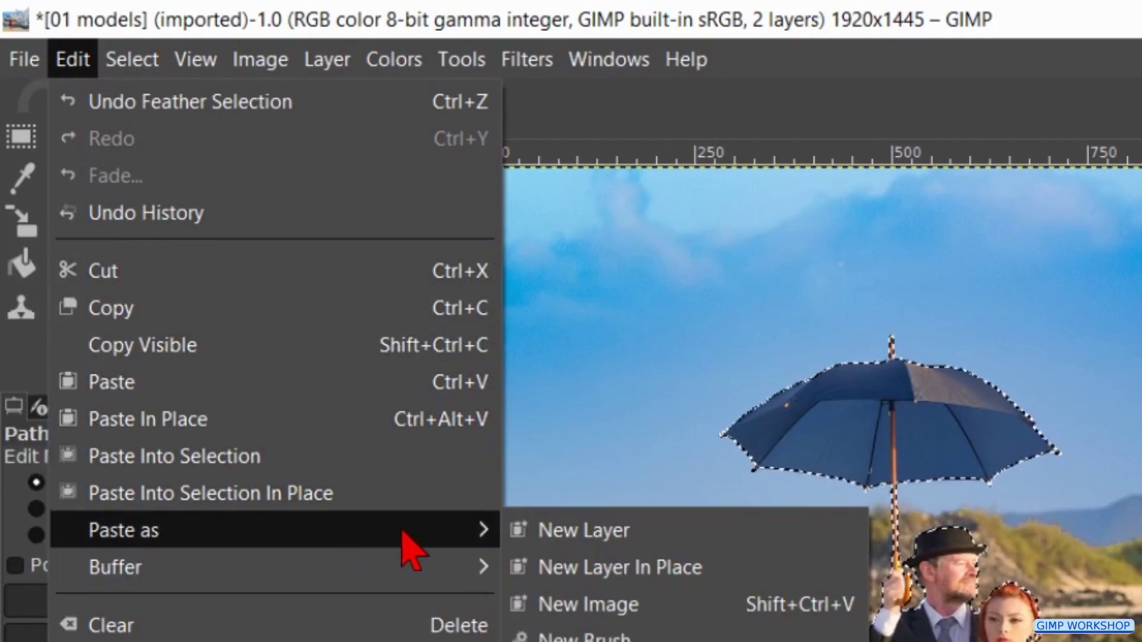
{"action": "left_click", "coordinate": [590, 531]}
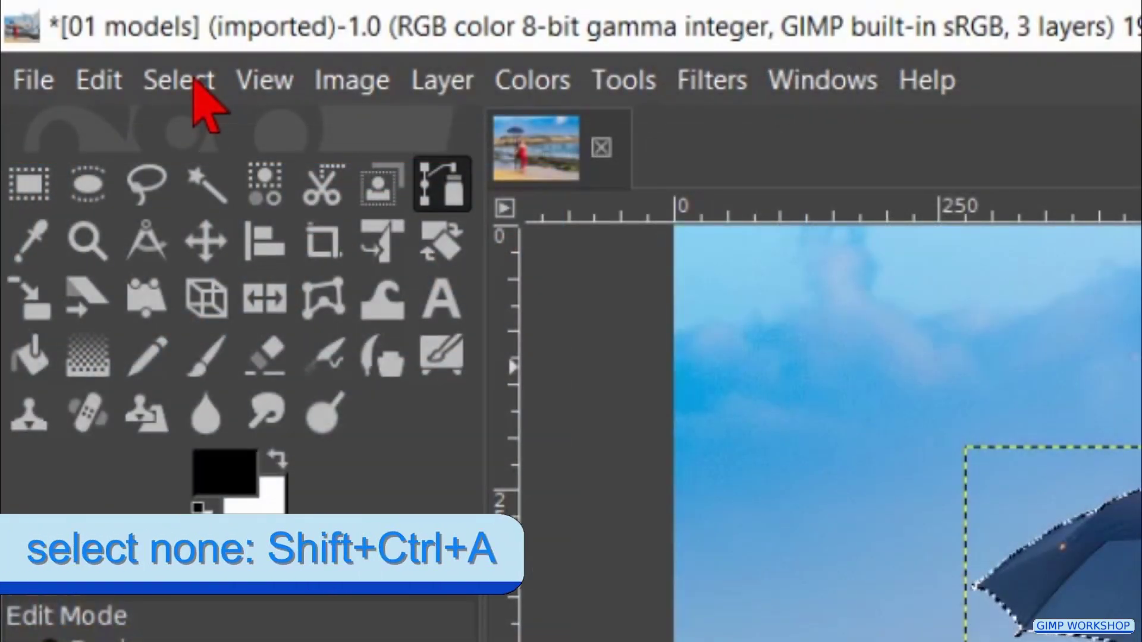
{"action": "left_click", "coordinate": [192, 78]}
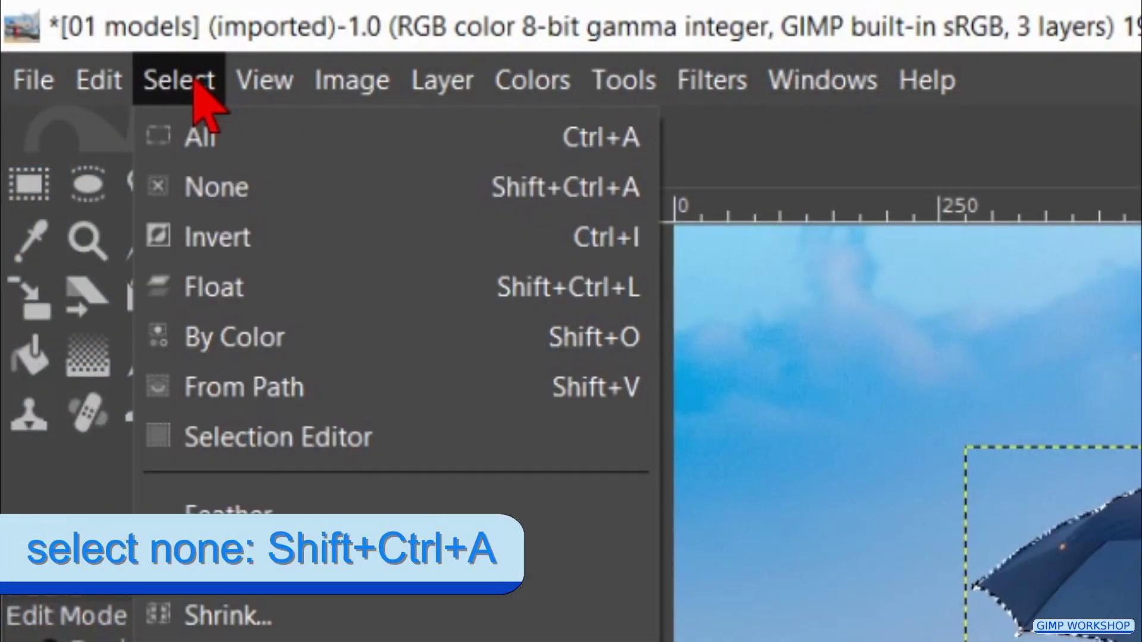
{"action": "left_click", "coordinate": [202, 186]}
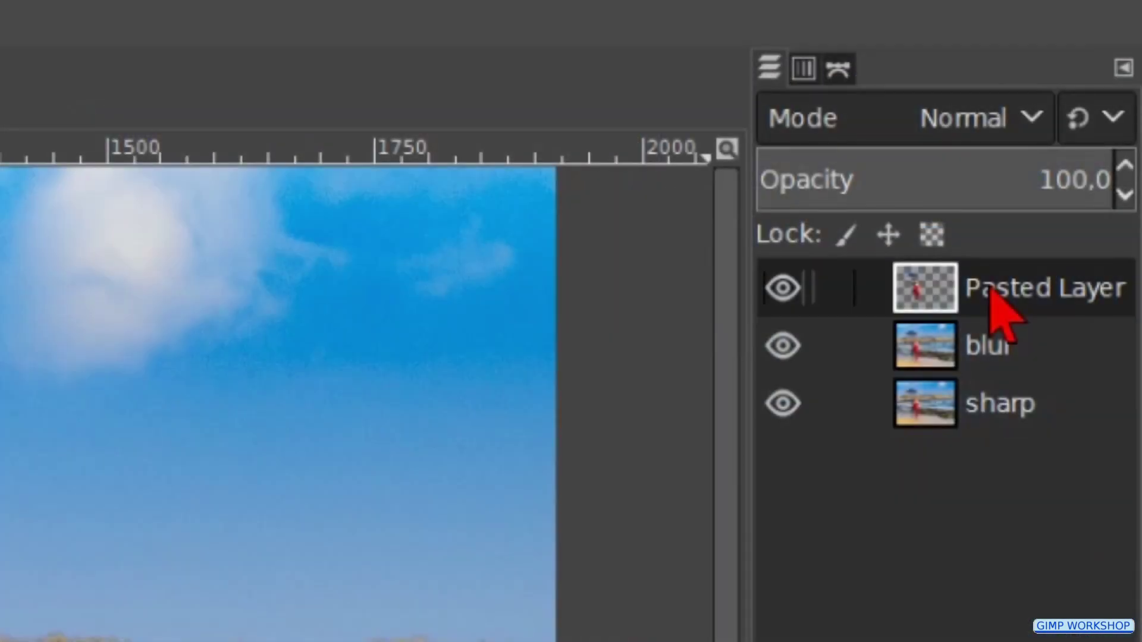
Rename the pasted layer of the couple and umbrella as models
{"action": "double_click", "coordinate": [990, 289]}
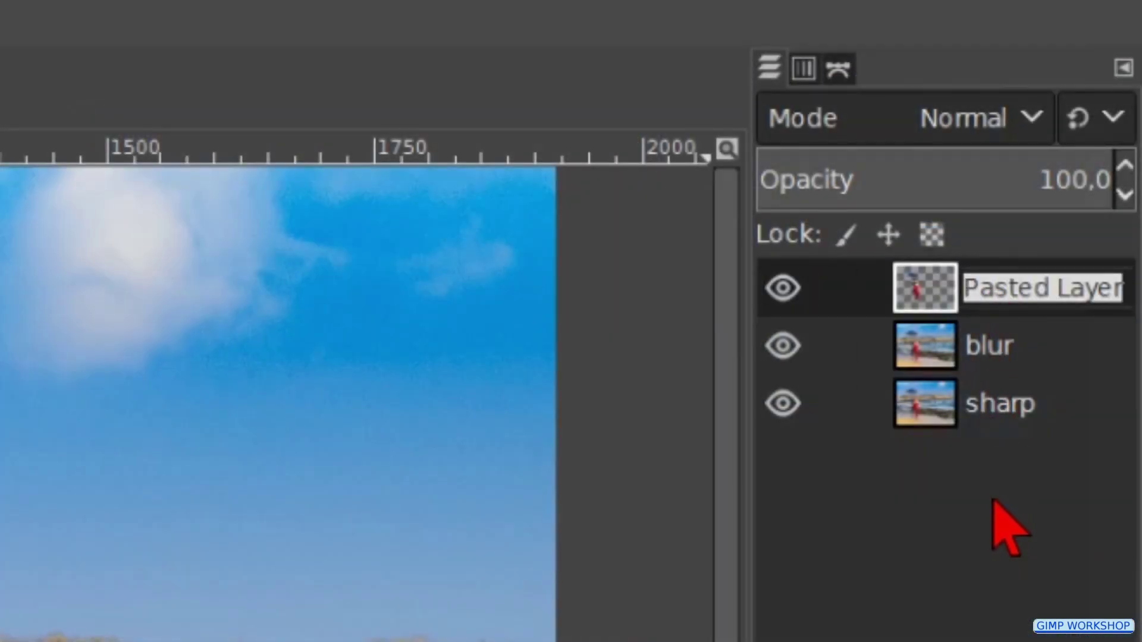
{"action": "type", "text": "models"}
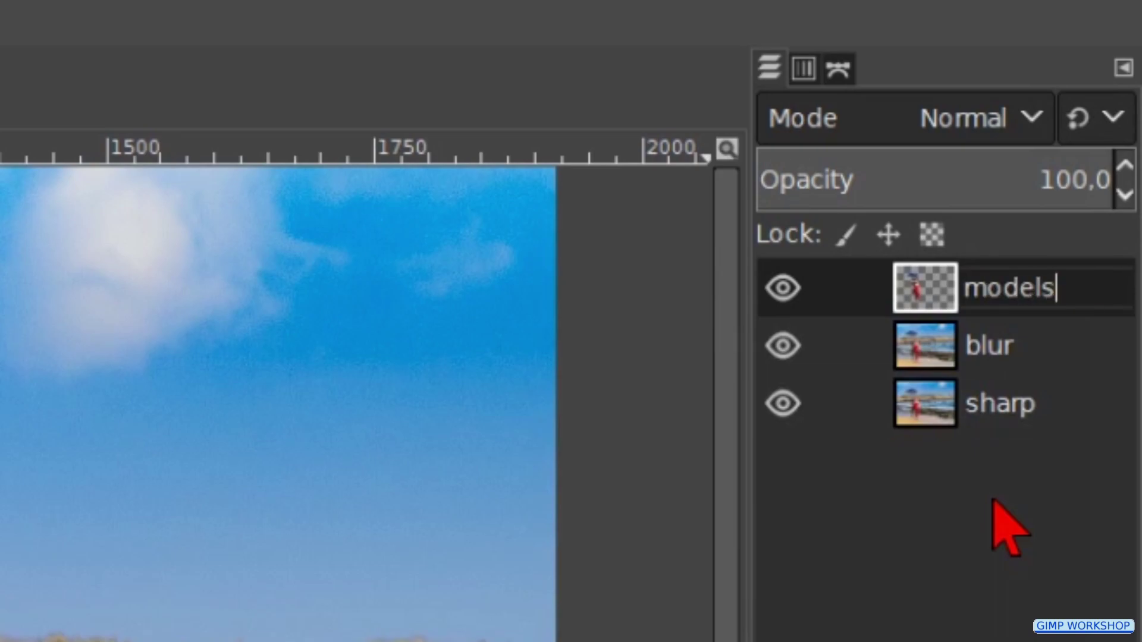
{"action": "key", "text": "Return"}
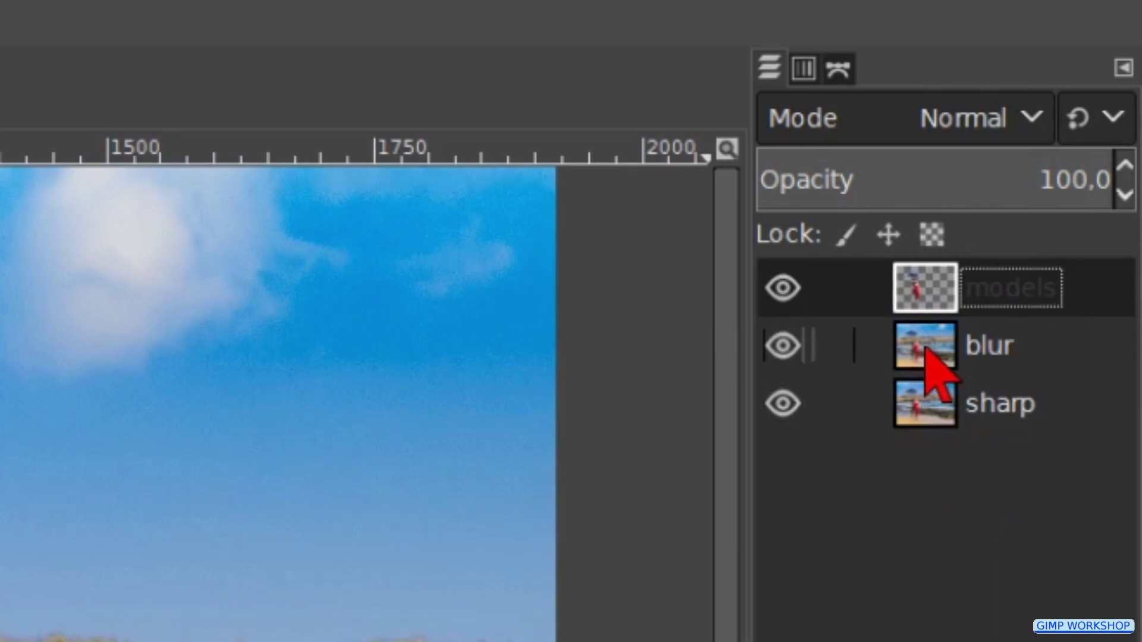
Apply a Gaussian Blur with a size of 20 to the blur layer
{"action": "left_click", "coordinate": [941, 373]}
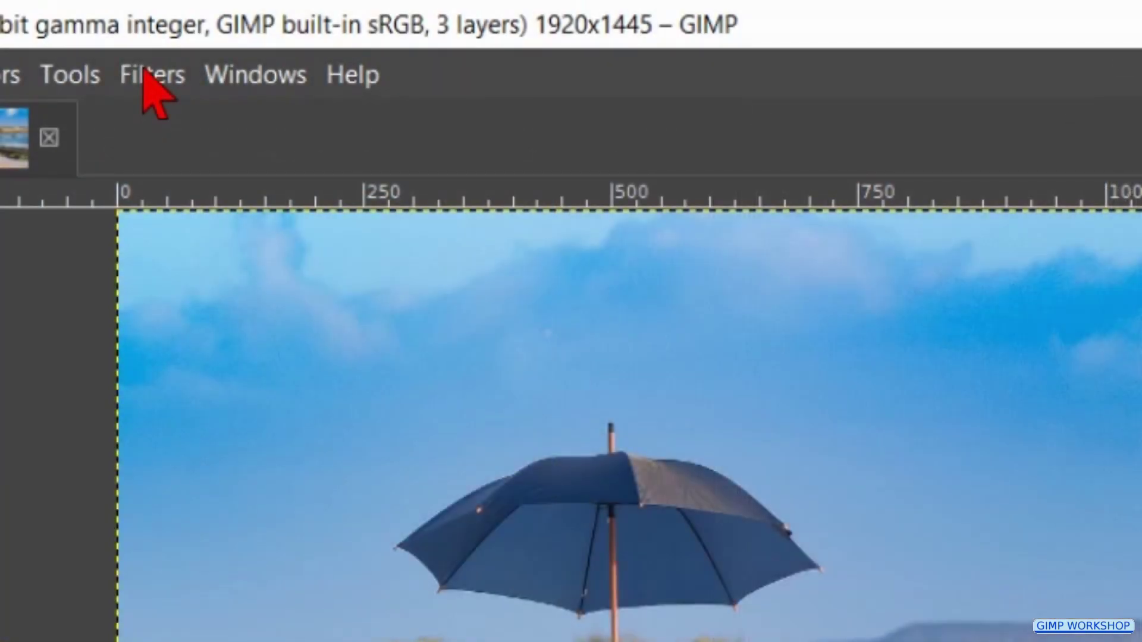
{"action": "left_click", "coordinate": [146, 74]}
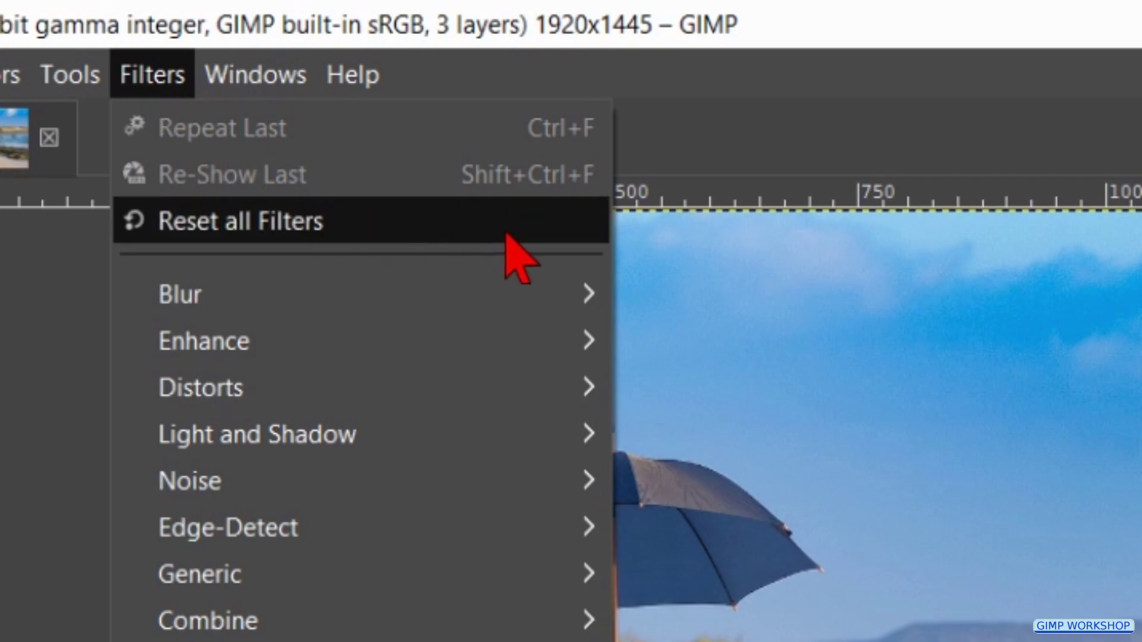
{"action": "mouse_move", "coordinate": [520, 285]}
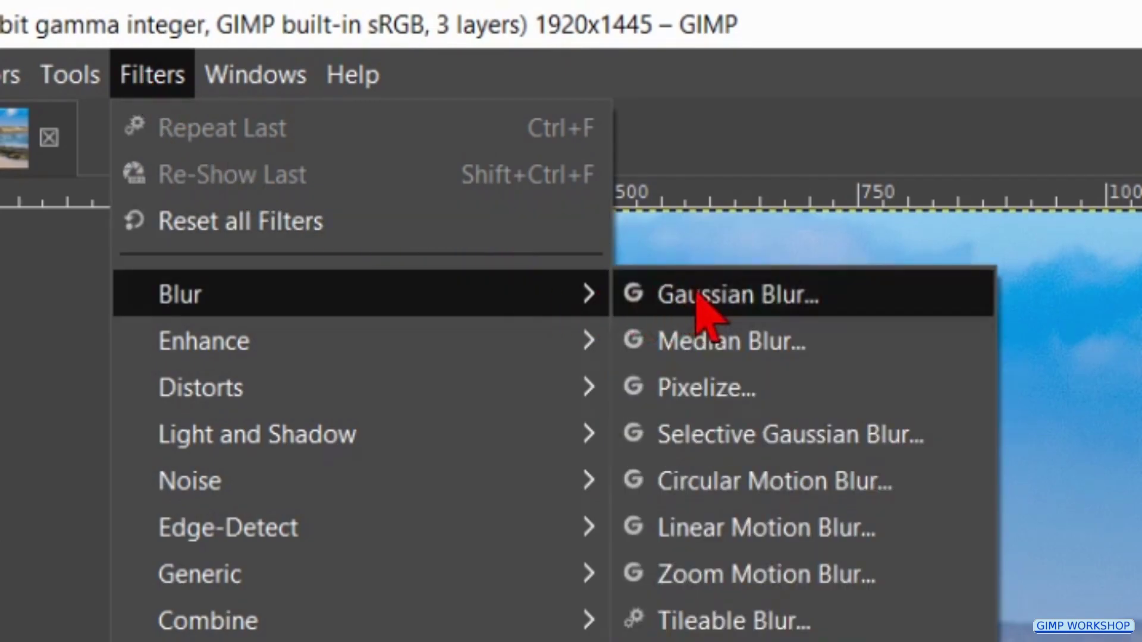
{"action": "left_click", "coordinate": [699, 295]}
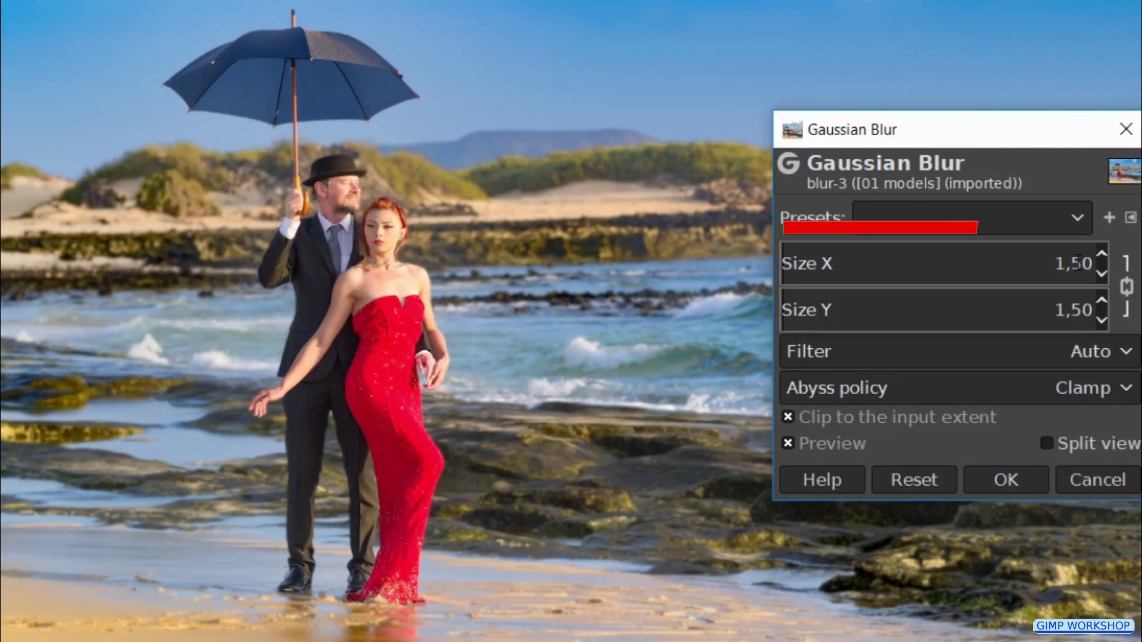
{"action": "triple_click", "coordinate": [1077, 262]}
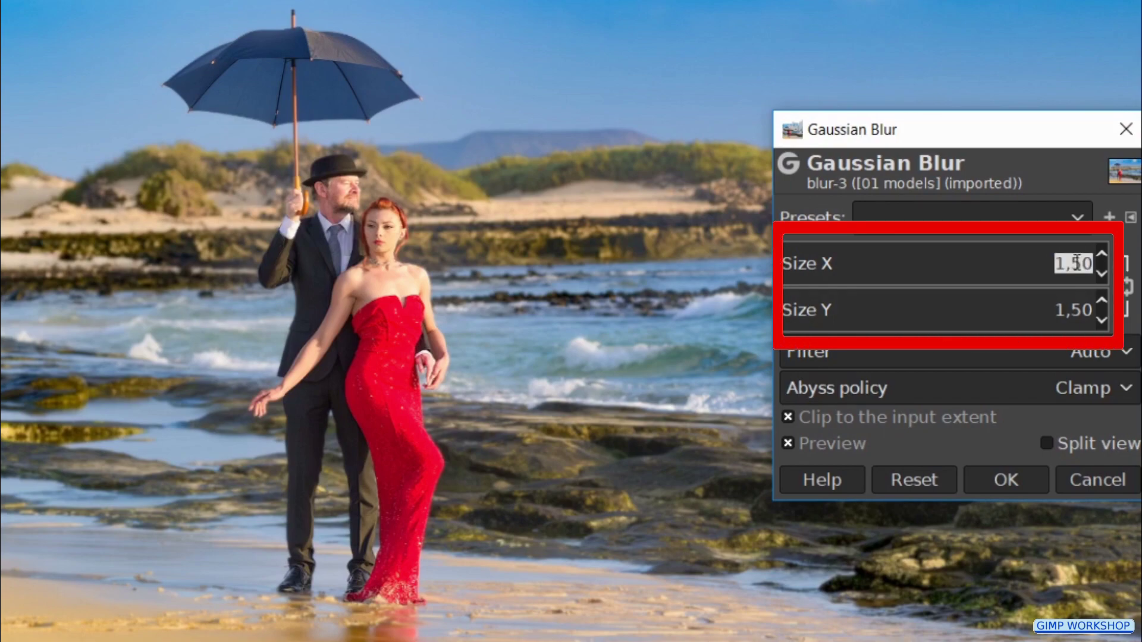
{"action": "type", "text": "20"}
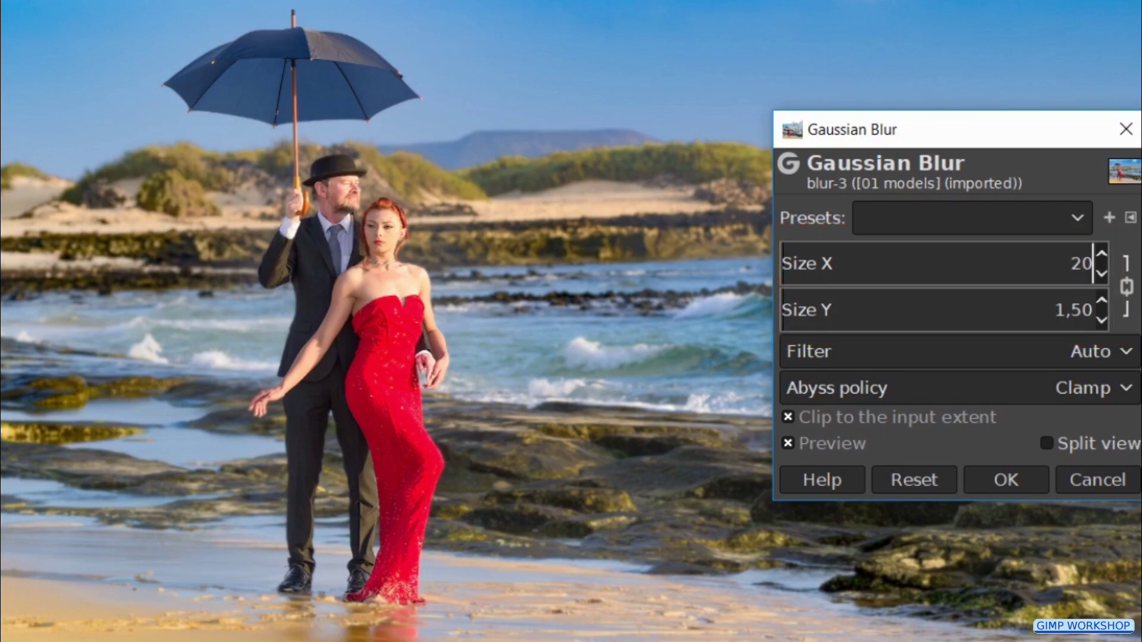
{"action": "left_click", "coordinate": [1021, 487]}
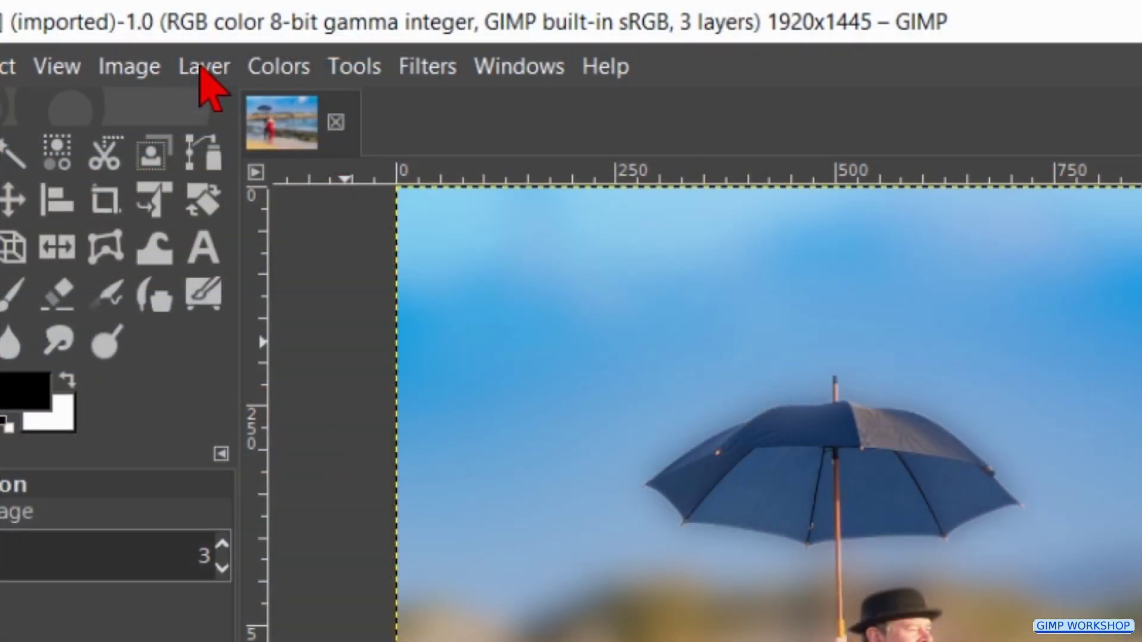
Add a white layer mask to the blur layer
{"action": "left_click", "coordinate": [203, 68]}
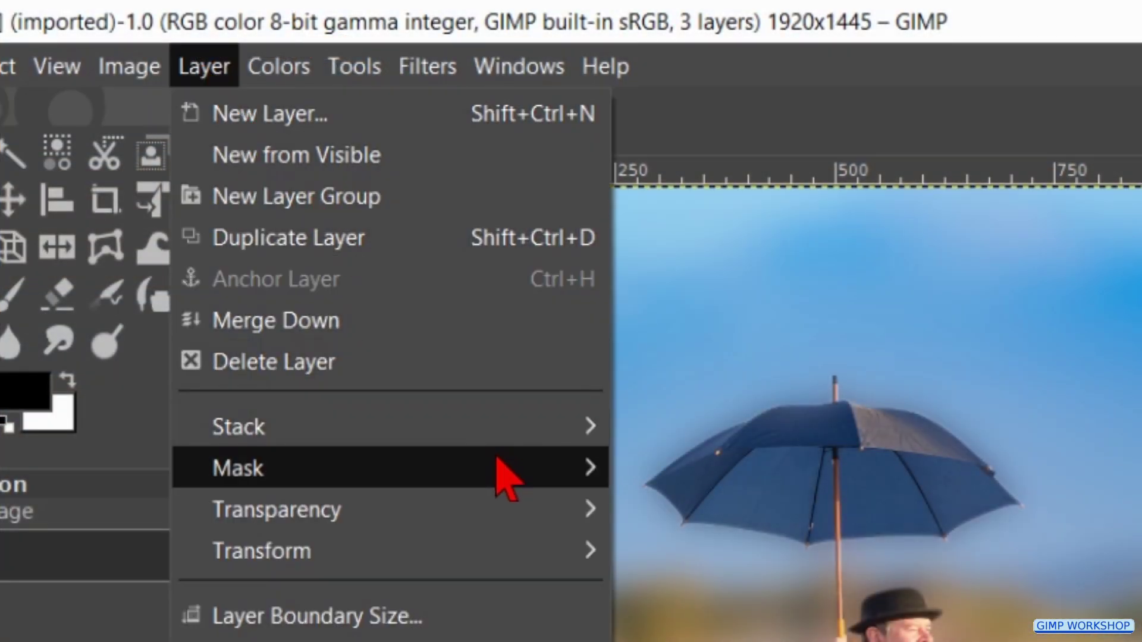
{"action": "mouse_move", "coordinate": [499, 461]}
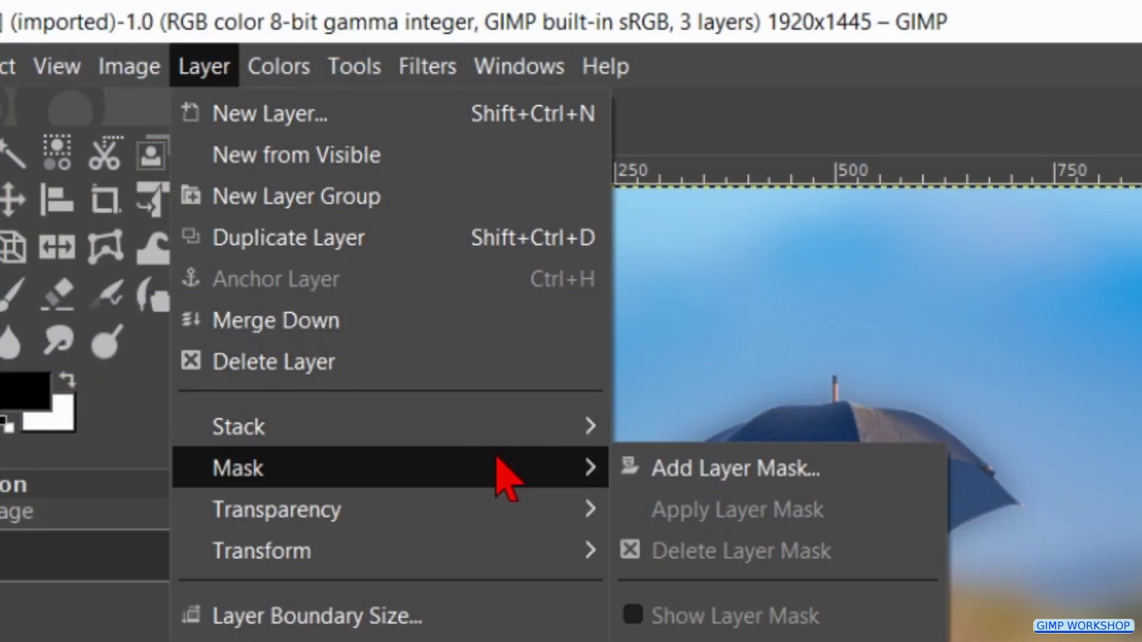
{"action": "left_click", "coordinate": [716, 471]}
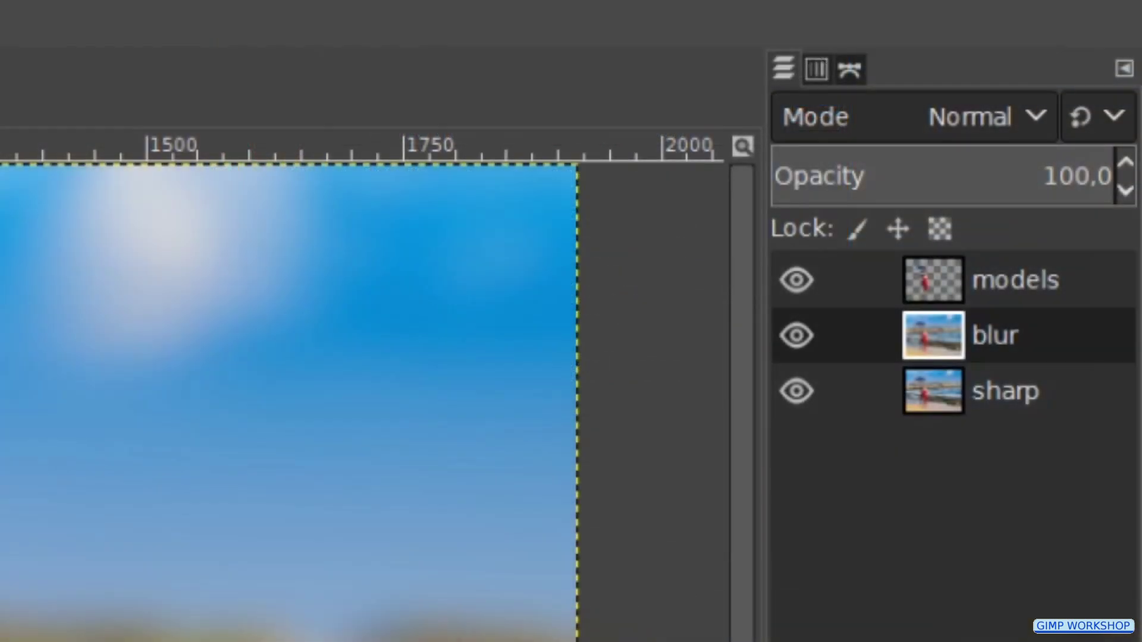
{"action": "left_click", "coordinate": [648, 583]}
Set up the Gradient tool with the FG to Transparent gradient and the Bi-linear shape
{"action": "left_click", "coordinate": [84, 350]}
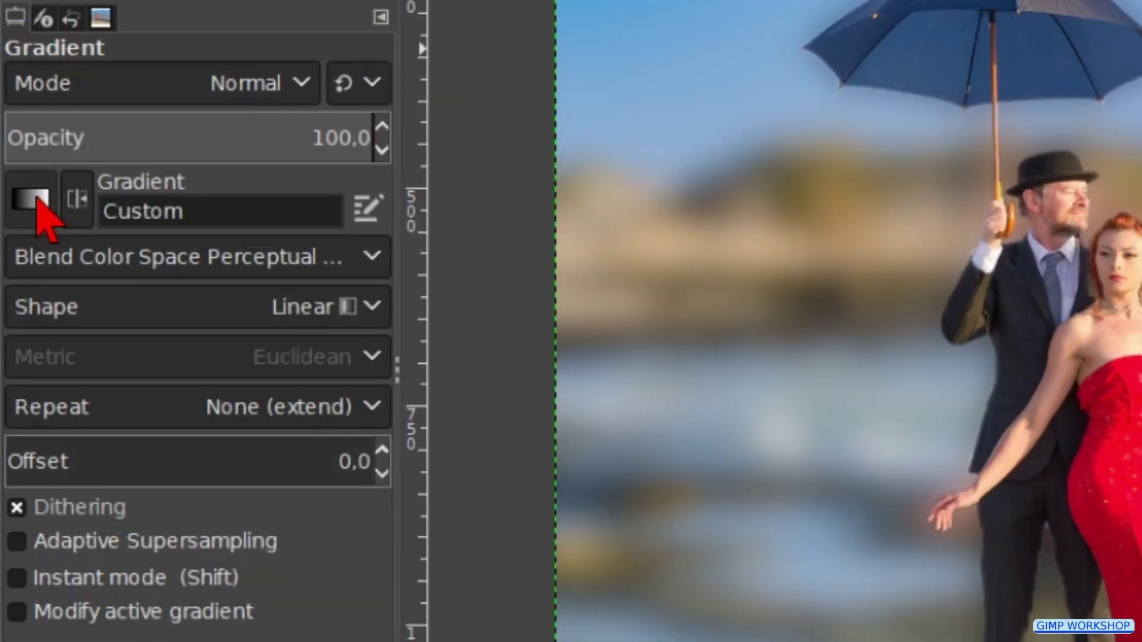
{"action": "left_click", "coordinate": [36, 199]}
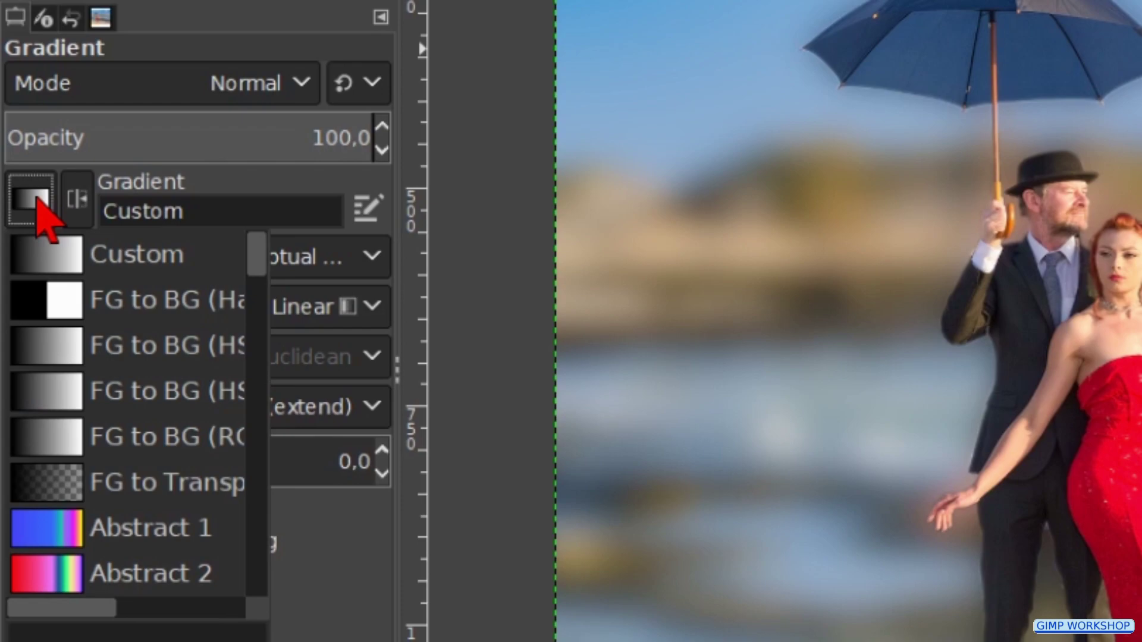
{"action": "left_click", "coordinate": [154, 483]}
{"action": "left_click", "coordinate": [302, 321]}
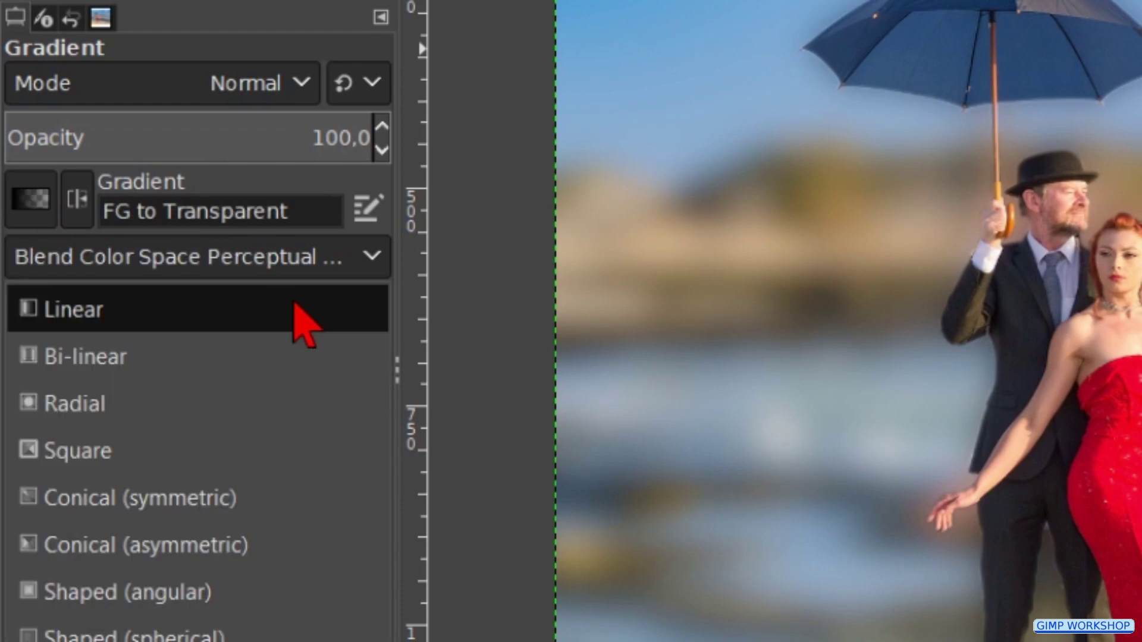
{"action": "left_click", "coordinate": [134, 359]}
Draw a vertical gradient on the blur layer's mask from about (889, 1017) beside the couple's legs down to about (898, 1314) on the sand
{"action": "left_click_drag", "start_coordinate": [541, 432], "coordinate": [542, 578]}
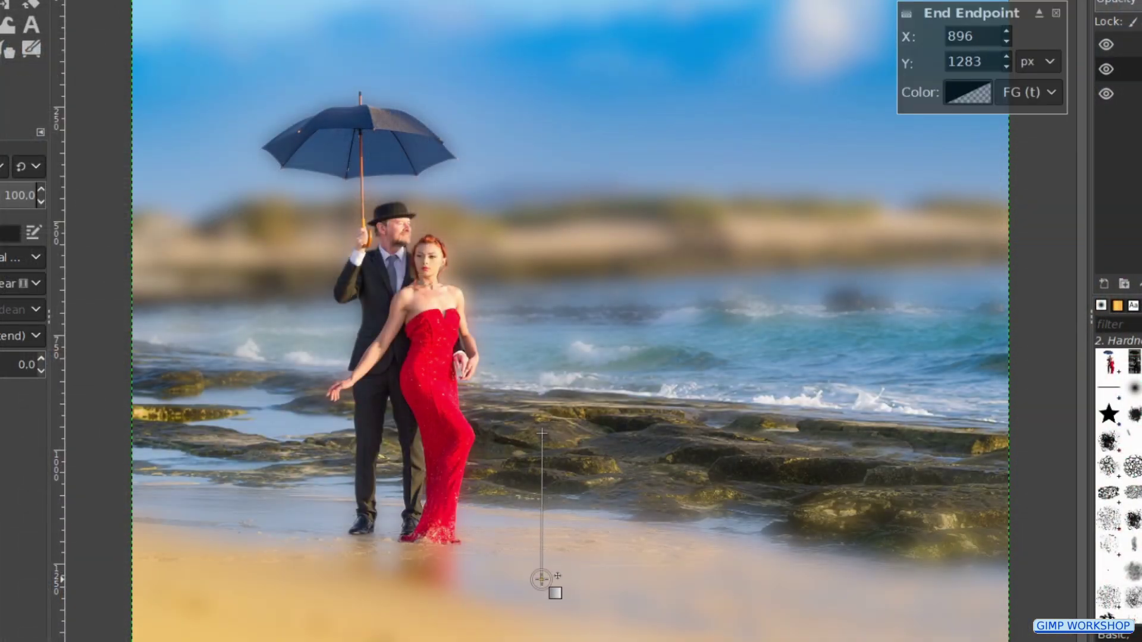
{"action": "left_click_drag", "start_coordinate": [541, 432], "coordinate": [538, 459]}
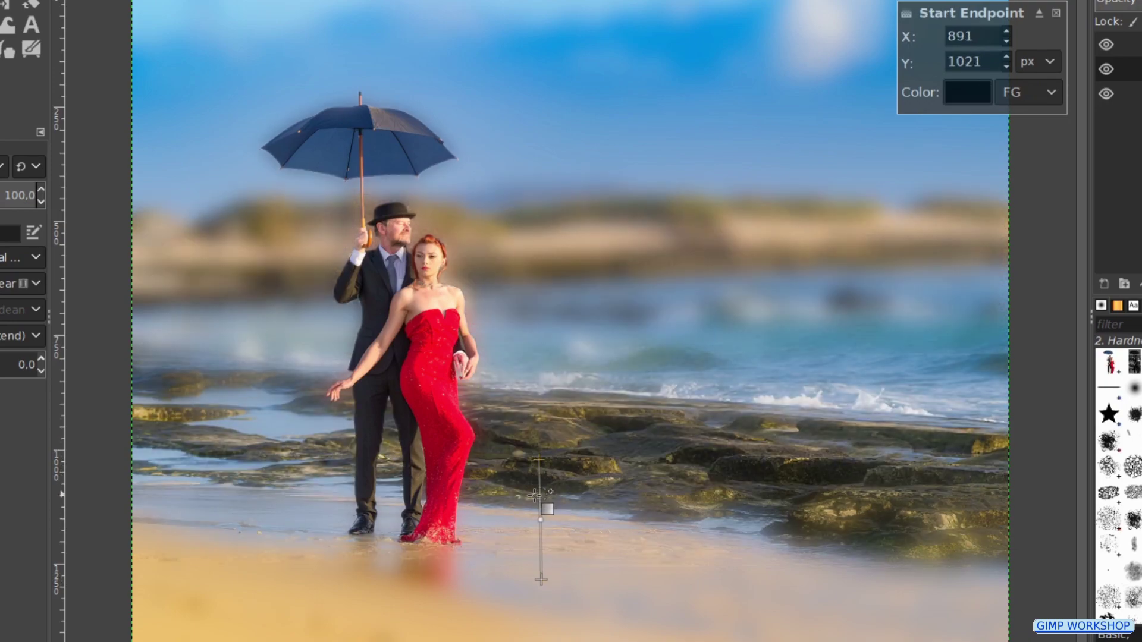
{"action": "left_click_drag", "start_coordinate": [540, 519], "coordinate": [542, 593]}
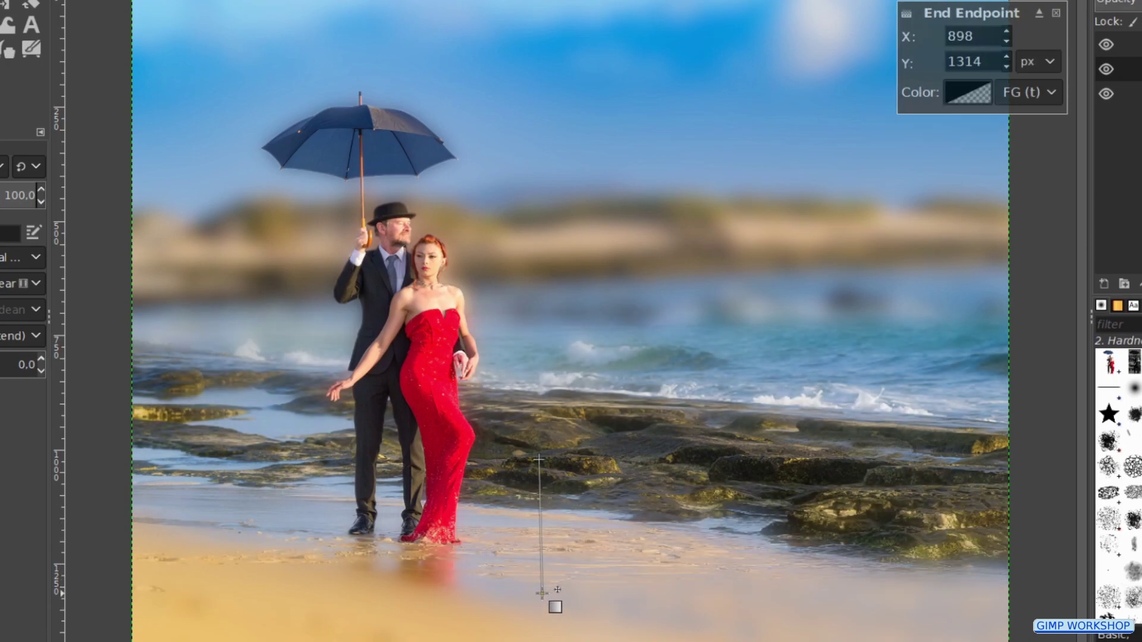
{"action": "mouse_move", "coordinate": [539, 460]}
{"action": "left_mouse_down"}
{"action": "mouse_move", "coordinate": [537, 393]}
{"action": "mouse_move", "coordinate": [538, 457]}
{"action": "left_mouse_up"}
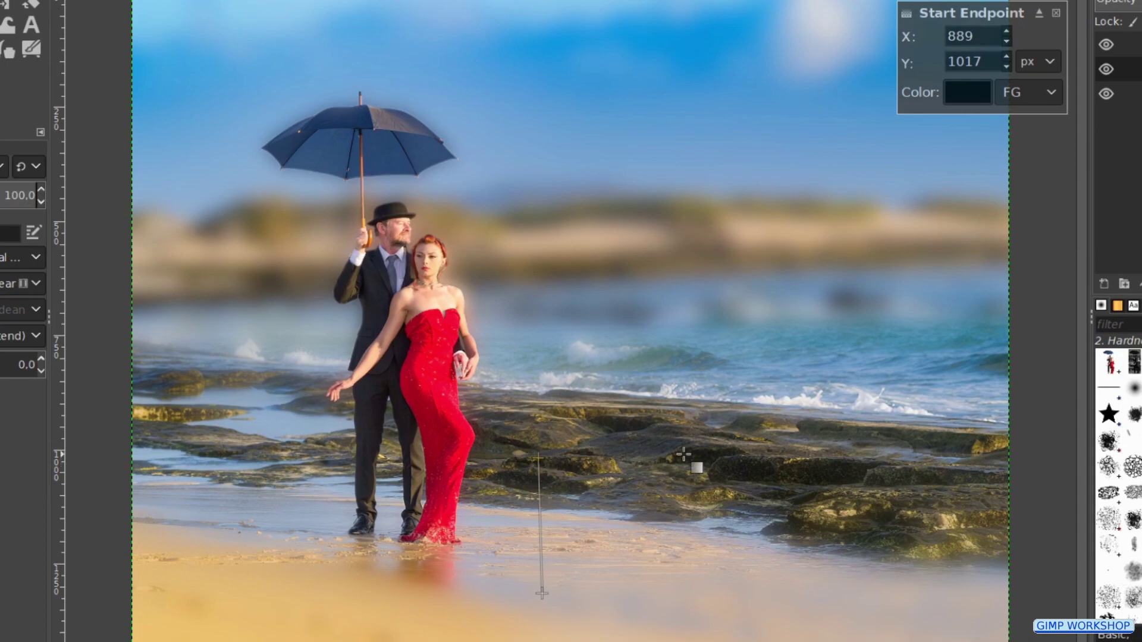
{"action": "key", "text": "Return"}
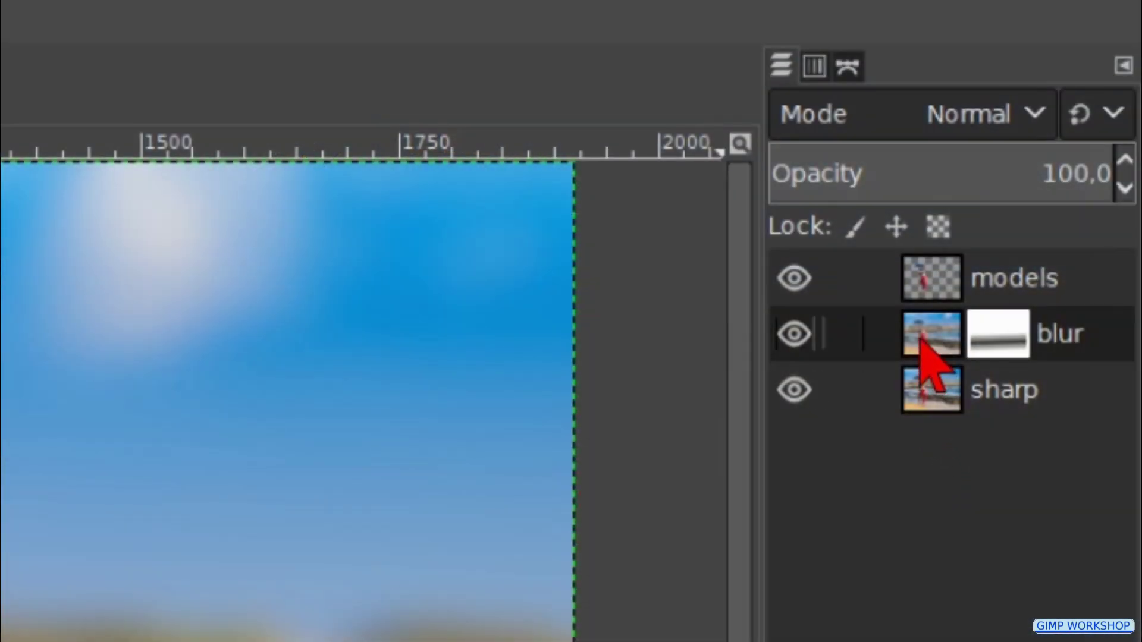
Make the blur layer's image active for the Smudge tool, adjust the brush size and toggle the models layer's visibility
{"action": "left_click", "coordinate": [921, 339]}
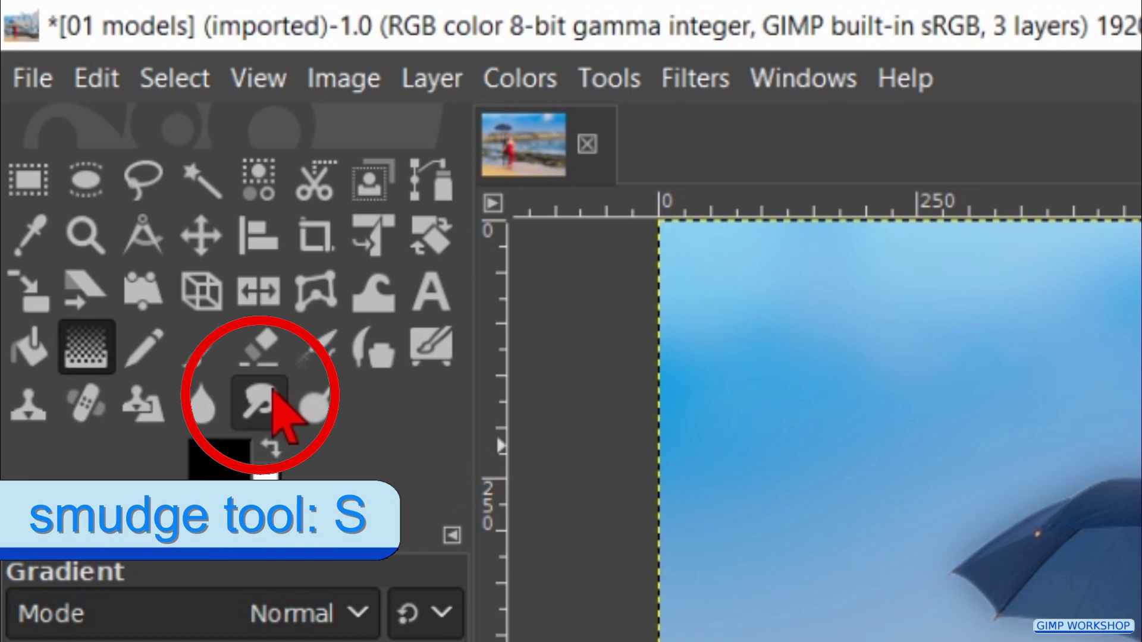
{"action": "left_click", "coordinate": [274, 393]}
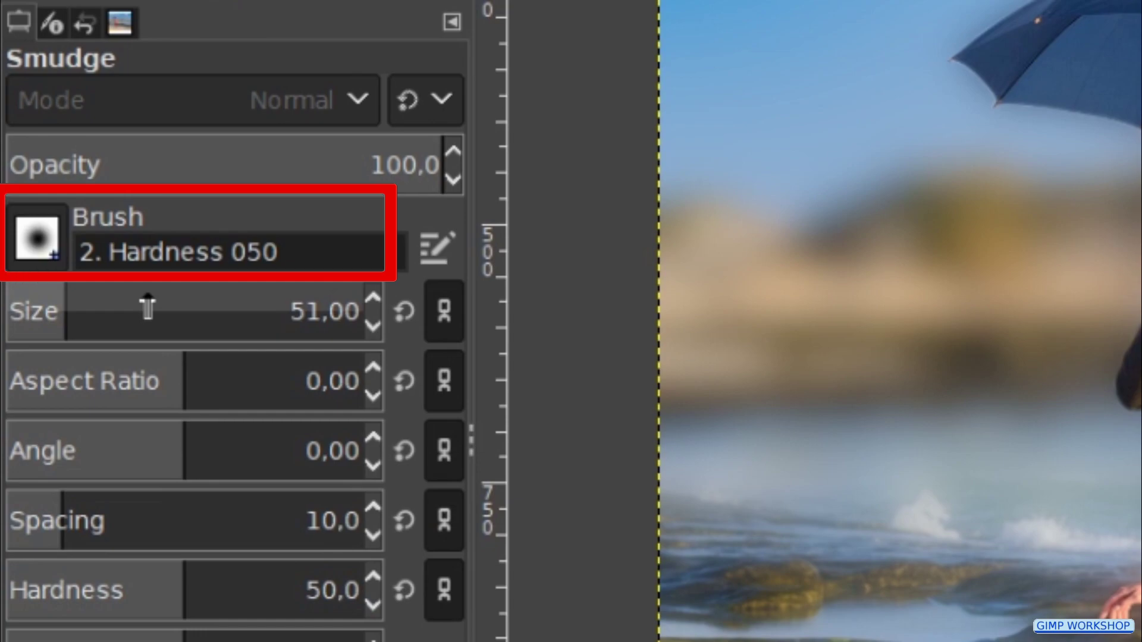
{"action": "left_click_drag", "start_coordinate": [148, 306], "coordinate": [142, 303]}
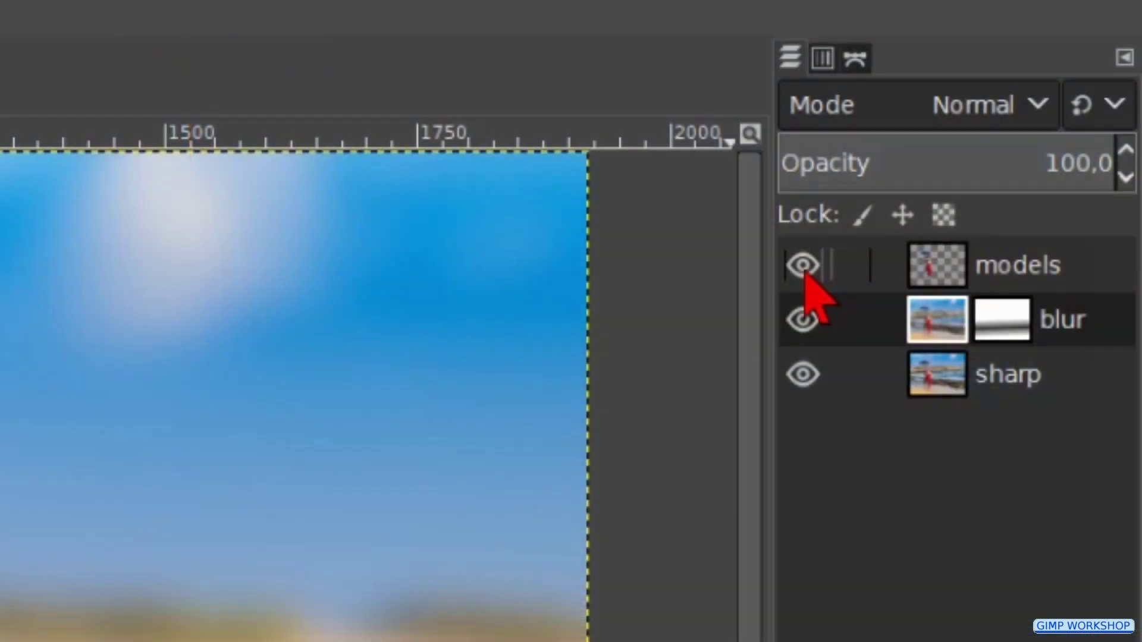
{"action": "left_click", "coordinate": [804, 268]}
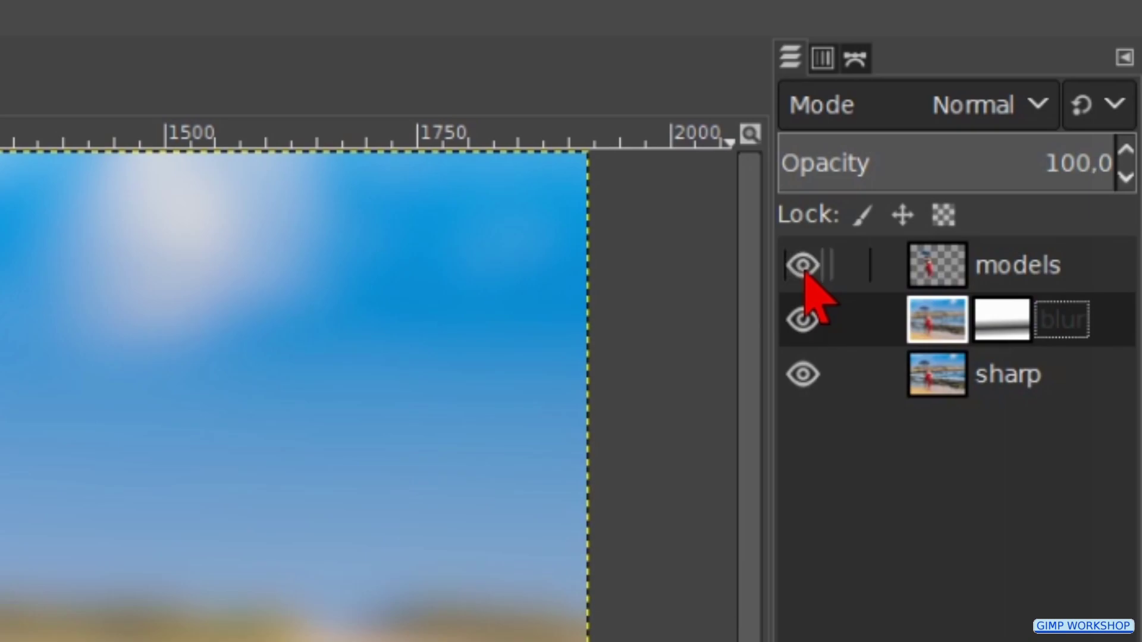